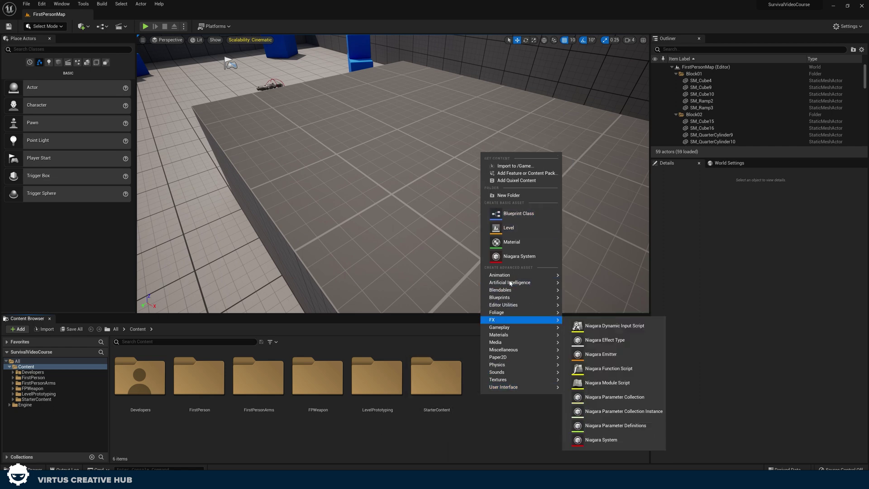
# Create a folder named SurvivalCourse in the Content folder and open it.
pyautogui.click(519, 181)
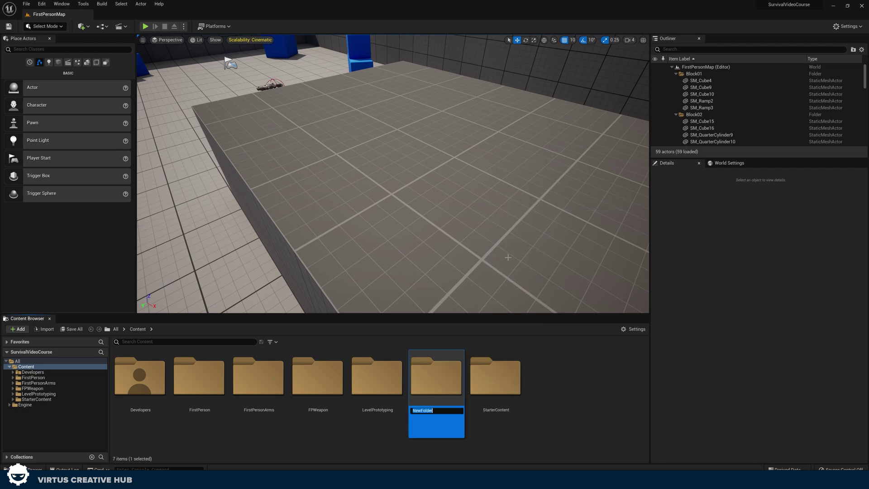
pyautogui.write('SurvivalCourse')
pyautogui.press('Return')
pyautogui.doubleClick(496, 376)
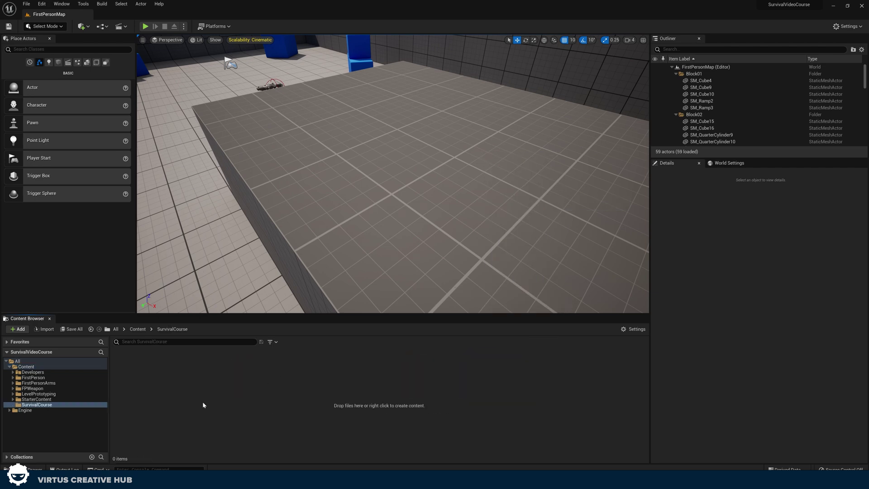
# Create the subfolders Animations and Pickaxe inside SurvivalCourse and open the Pickaxe folder.
pyautogui.rightClick(204, 404)
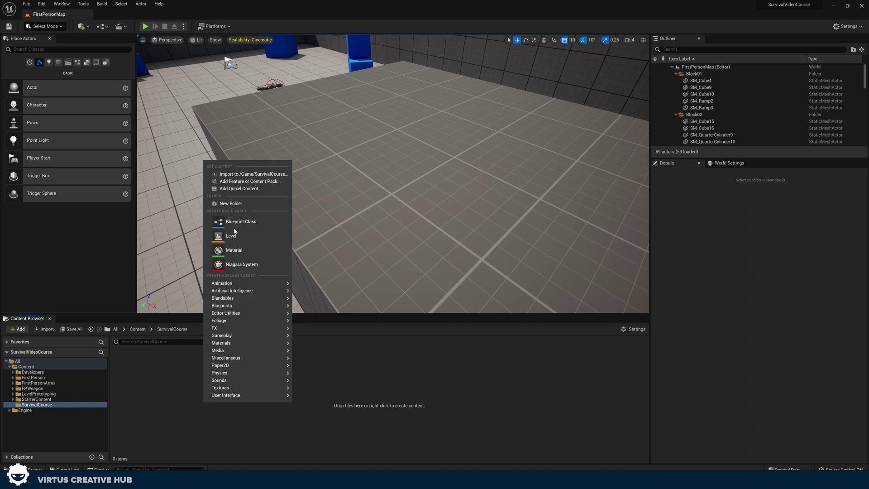
pyautogui.click(235, 204)
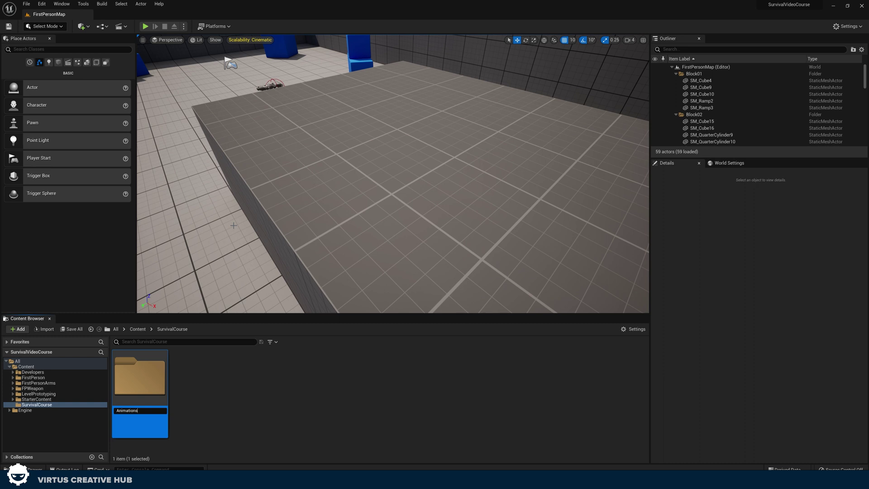
pyautogui.rightClick(181, 389)
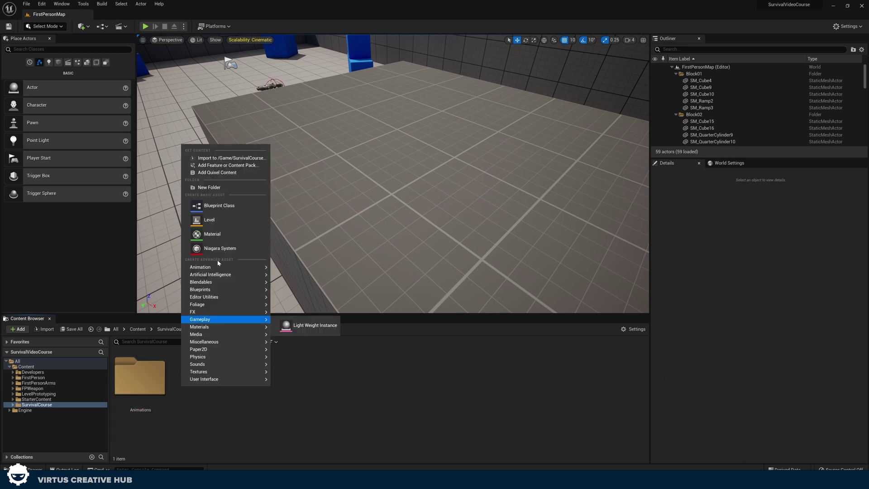
pyautogui.click(214, 189)
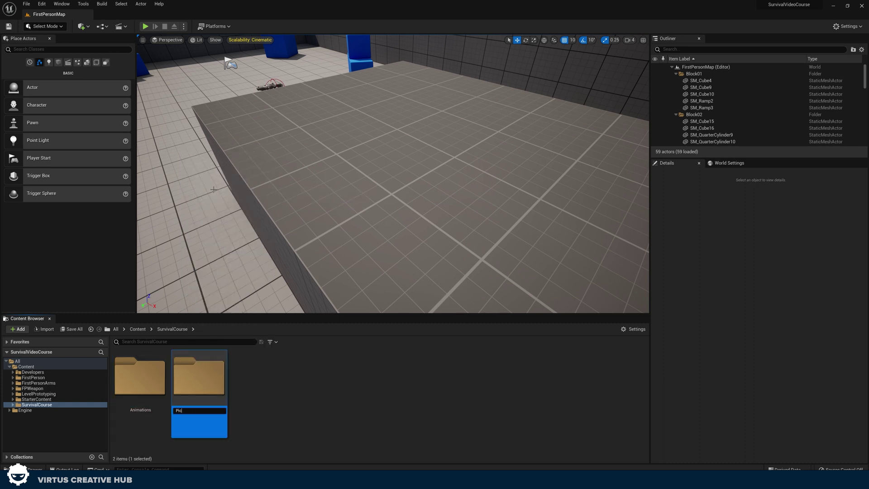
pyautogui.doubleClick(197, 388)
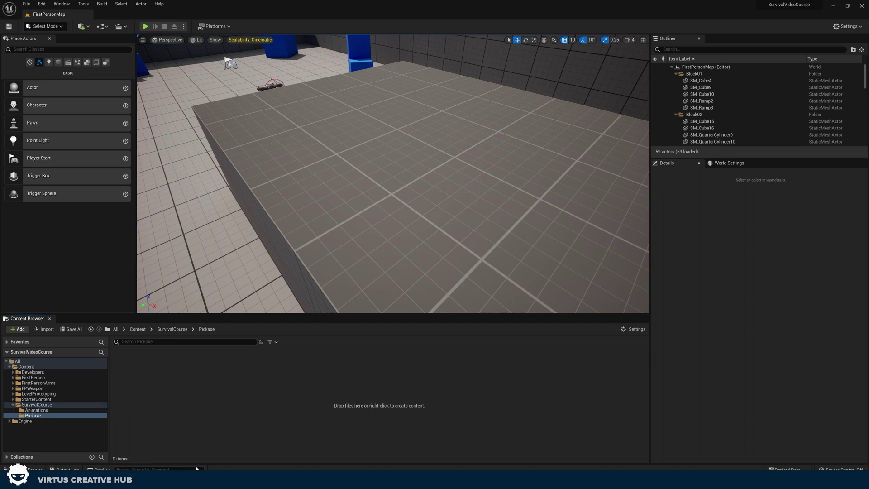
# Bring Pickaxe.fbx from the Pickaxe folder in File Explorer into the project's Pickaxe folder to start its import.
pyautogui.click(196, 481)
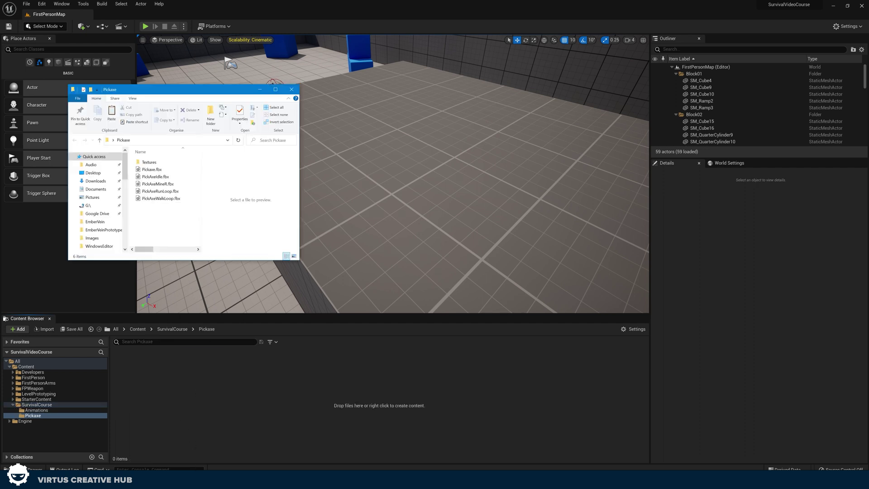
pyautogui.click(150, 171)
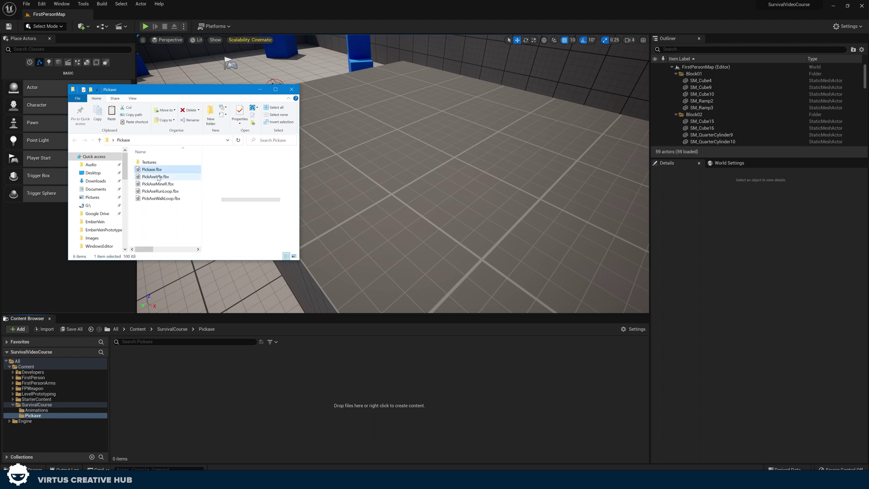
pyautogui.moveTo(149, 181); pyautogui.dragTo(153, 284)
pyautogui.moveTo(155, 375); pyautogui.dragTo(152, 385)
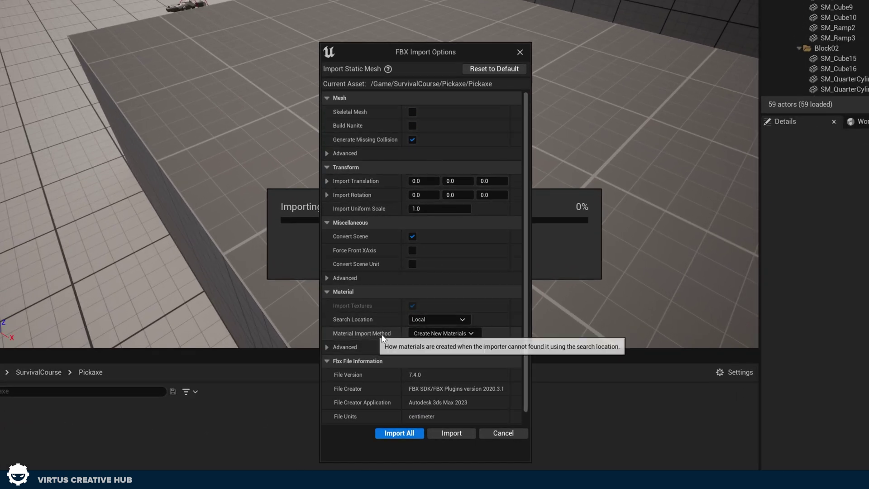
# Import the pickaxe with Do Not Create Material, Import Textures off and search location Do Not Search, and inspect the resulting mesh.
pyautogui.click(424, 335)
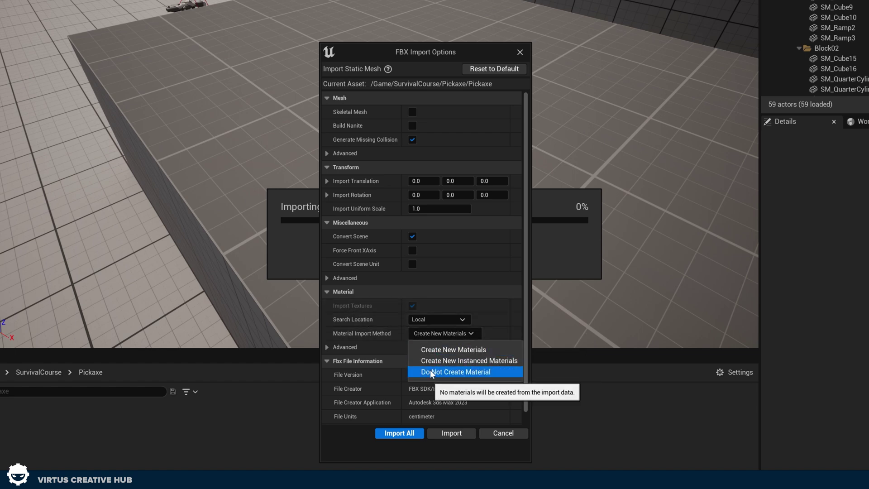
pyautogui.click(430, 371)
pyautogui.click(411, 307)
pyautogui.click(422, 321)
pyautogui.click(428, 365)
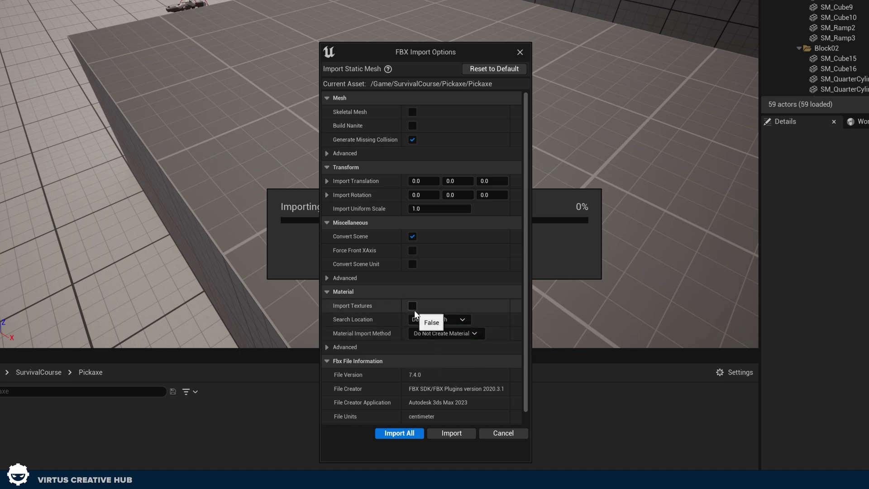
pyautogui.click(448, 435)
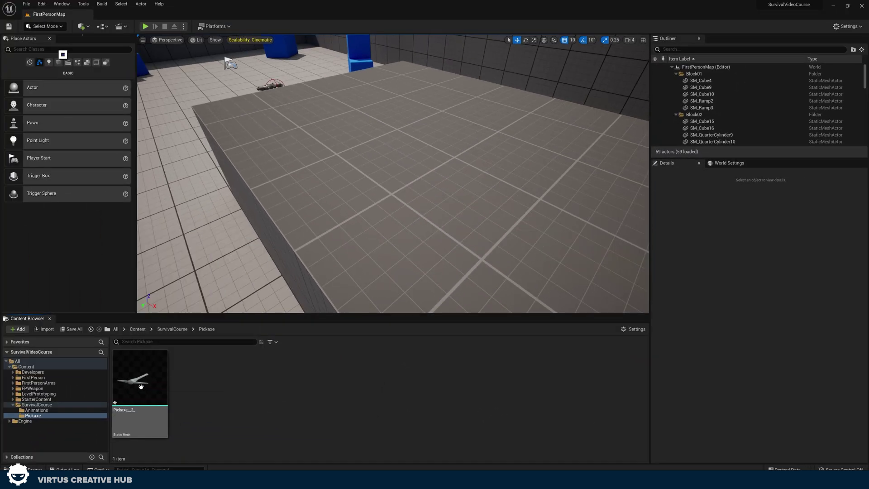
pyautogui.doubleClick(132, 387)
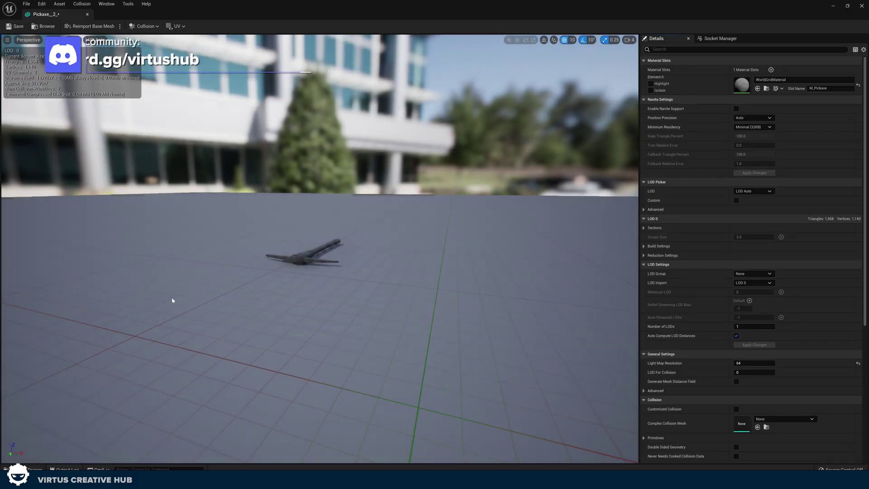
pyautogui.moveTo(317, 253); pyautogui.dragTo(343, 271, button='right')
pyautogui.moveTo(303, 307)
pyautogui.mouseDown(button='right')
pyautogui.moveTo(303, 289)
pyautogui.moveTo(302, 317)
pyautogui.moveTo(302, 307)
pyautogui.mouseUp(button='right')
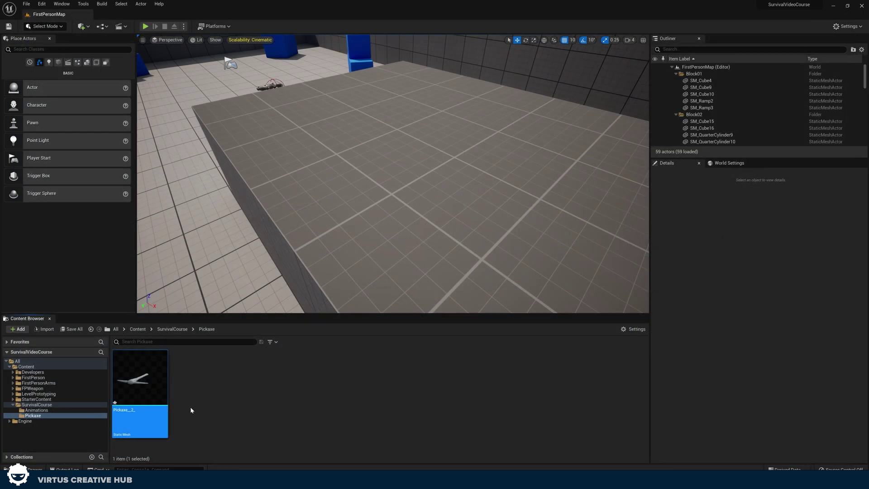
# Create a folder named Textures inside the Pickaxe folder and open it.
pyautogui.click(191, 410)
pyautogui.rightClick(219, 400)
pyautogui.moveTo(218, 384)
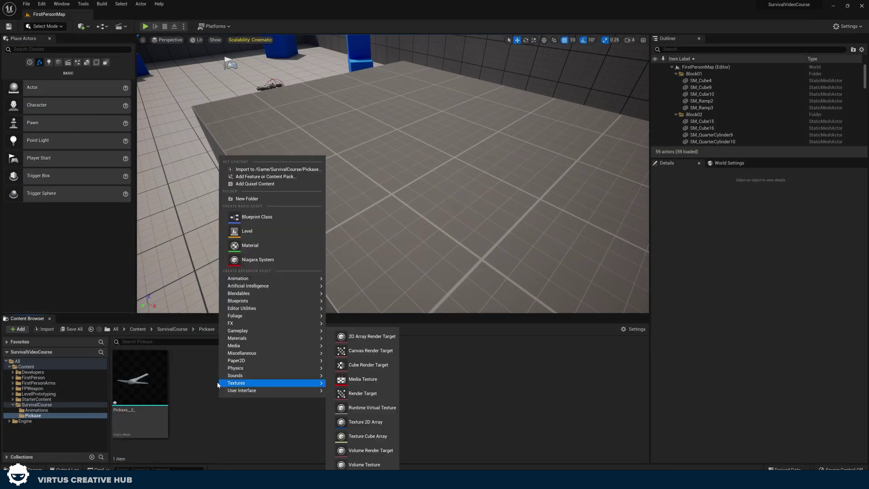
pyautogui.click(180, 406)
pyautogui.rightClick(180, 406)
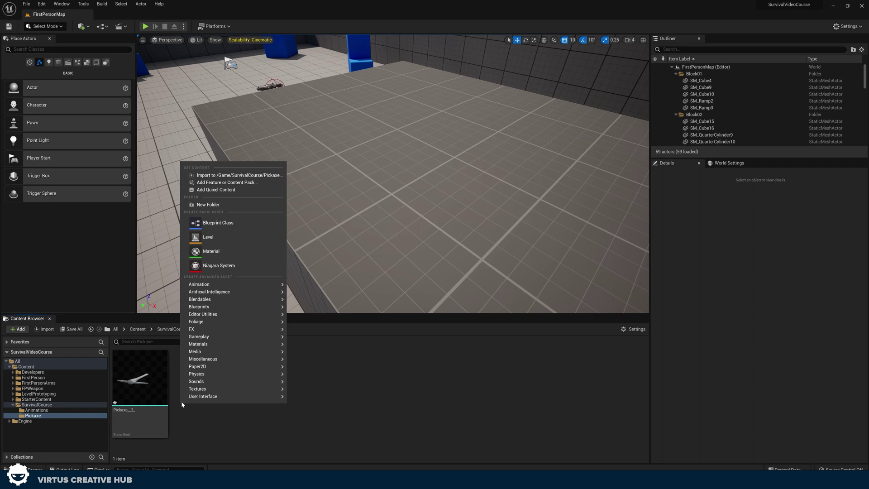
pyautogui.click(202, 208)
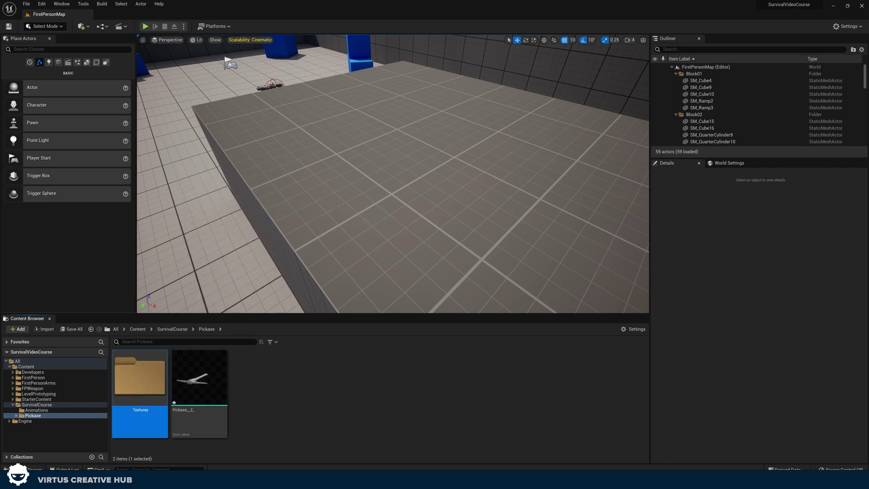
pyautogui.doubleClick(123, 393)
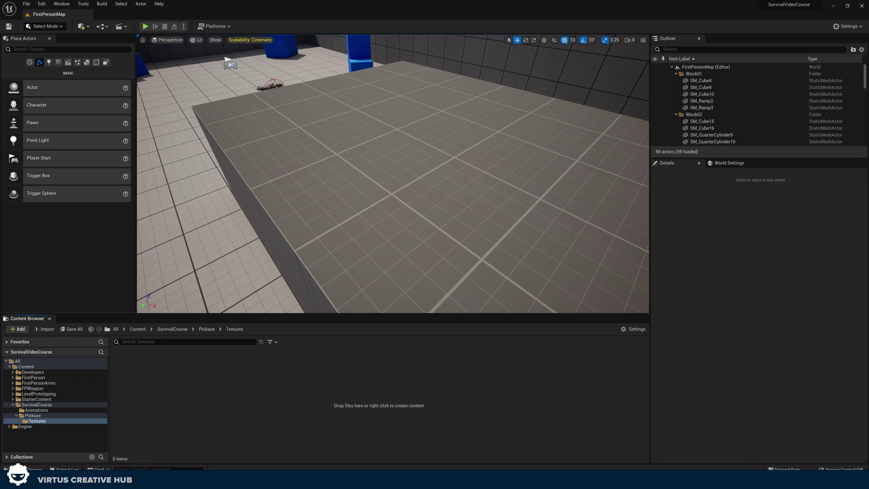
# Import the BaseColor, Normal and OcclusionRoughnessMetallic pickaxe PNGs from File Explorer into Textures, and view the base color texture.
pyautogui.hotkey('alt', 'Tab')
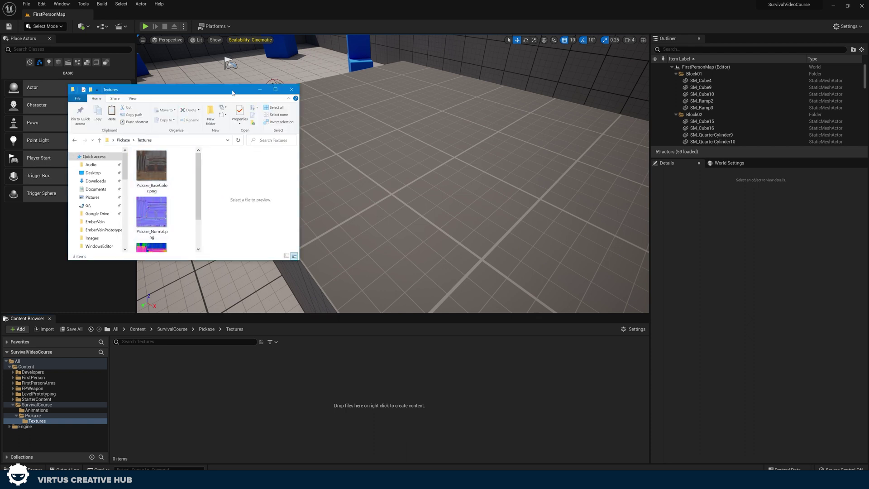
pyautogui.moveTo(232, 93); pyautogui.dragTo(294, 68)
pyautogui.moveTo(359, 235); pyautogui.dragTo(517, 335)
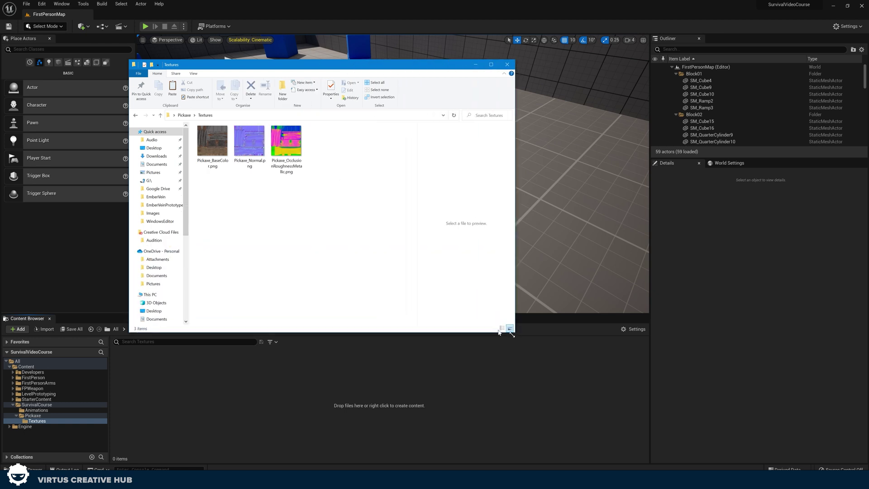
pyautogui.moveTo(291, 209); pyautogui.dragTo(197, 127)
pyautogui.moveTo(250, 142); pyautogui.dragTo(214, 407)
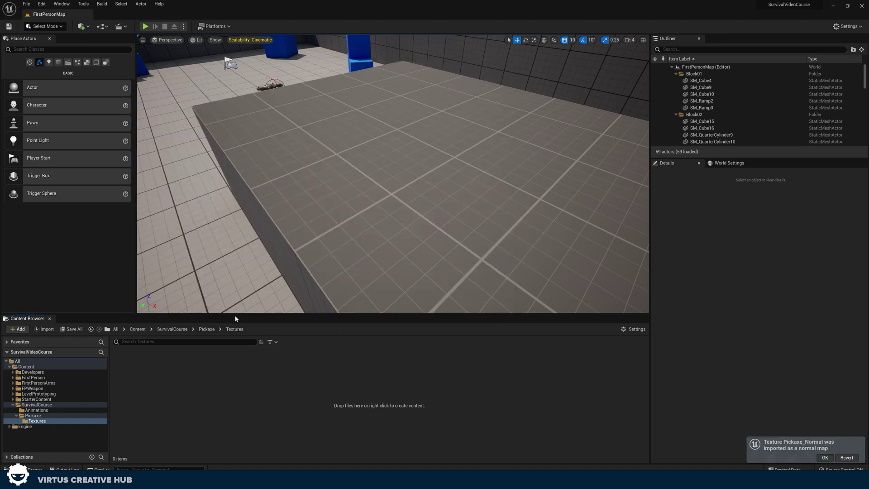
pyautogui.click(140, 384)
pyautogui.doubleClick(140, 384)
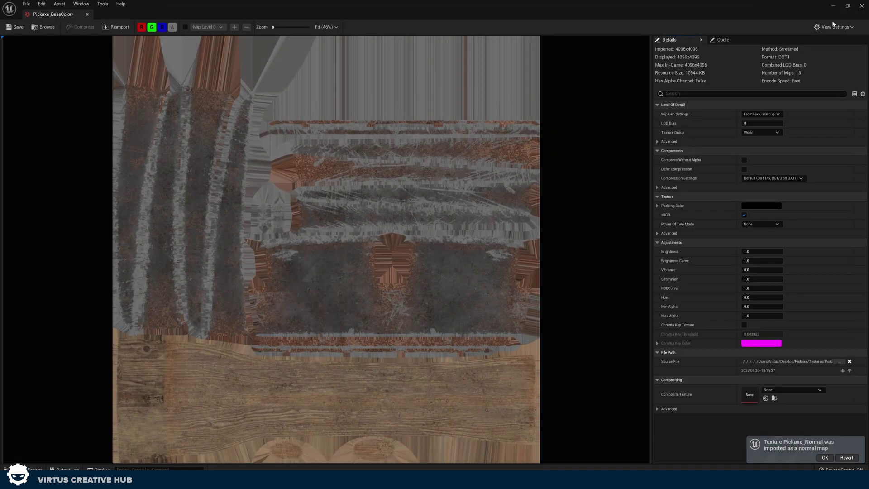
pyautogui.click(833, 6)
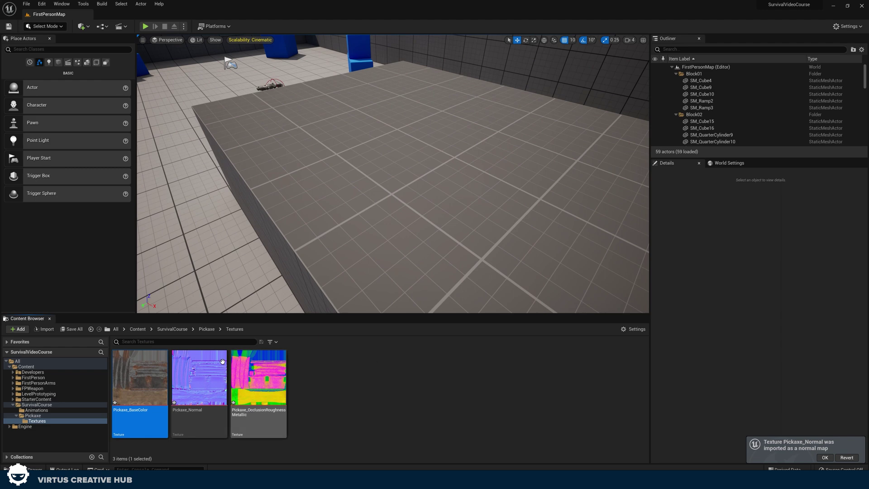
pyautogui.doubleClick(130, 392)
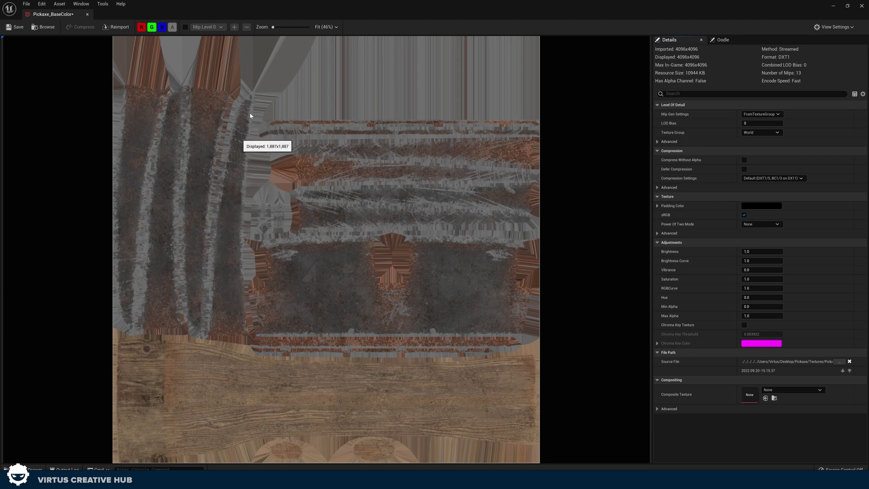
pyautogui.click(861, 5)
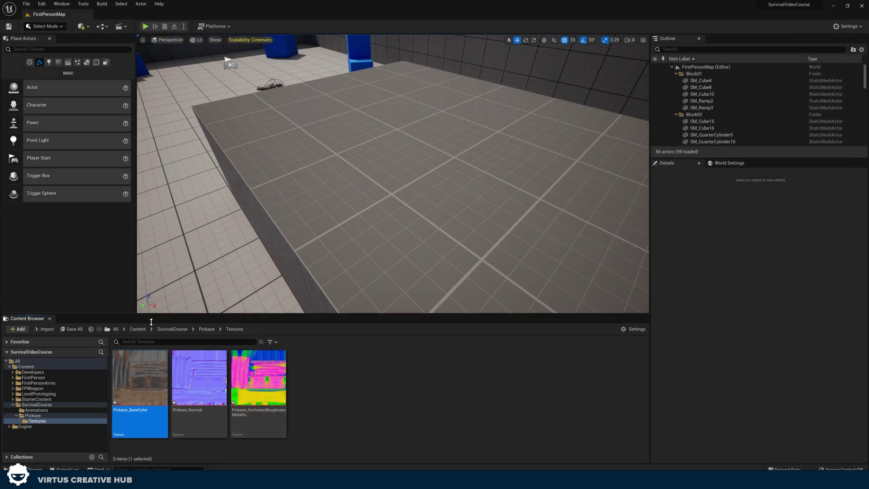
# Bring PickAxeIdle, PickAxeMineR, PickAxeRunLoop and PickAxeWalkLoop FBX files from File Explorer into the project's Animations folder.
pyautogui.click(32, 415)
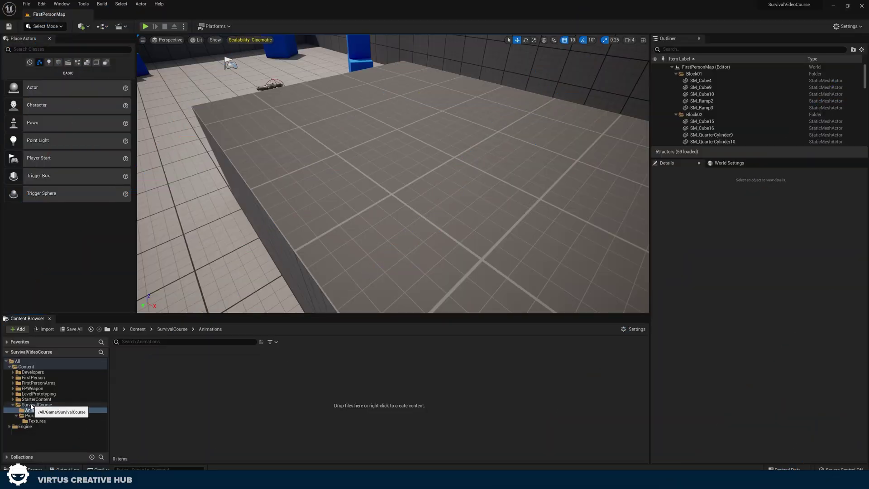
pyautogui.click(32, 411)
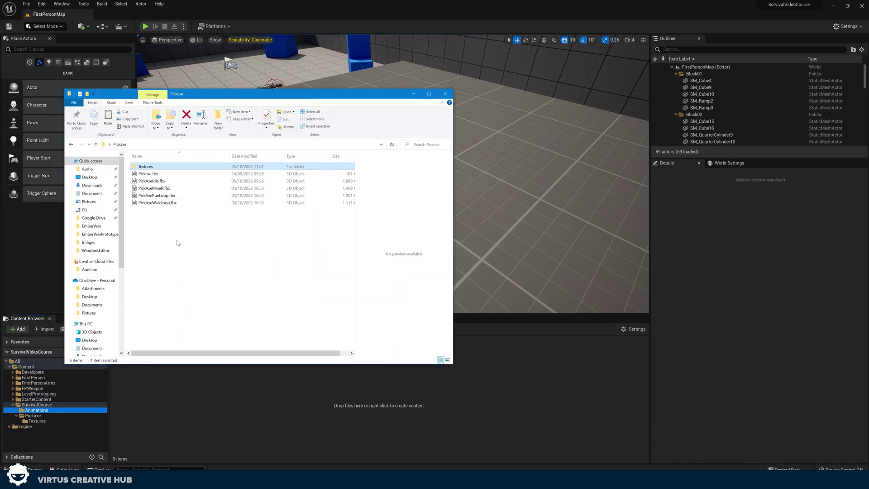
pyautogui.moveTo(178, 243); pyautogui.dragTo(164, 184)
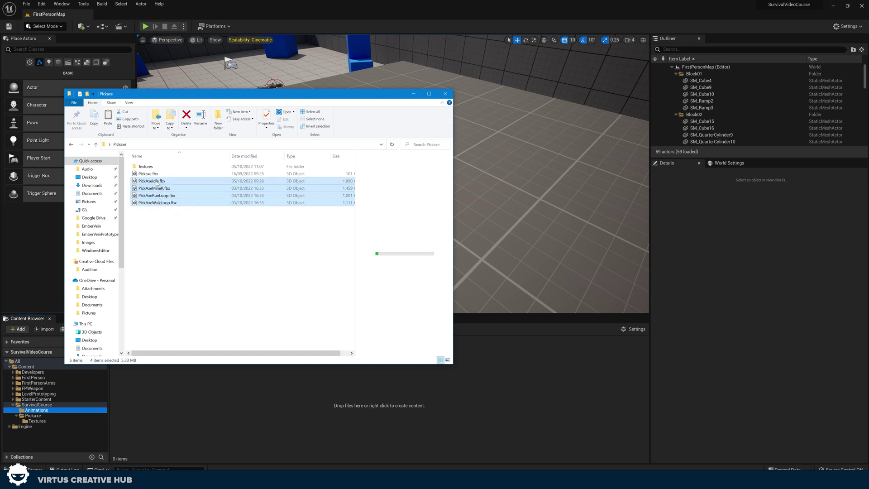
pyautogui.moveTo(155, 182); pyautogui.dragTo(188, 394)
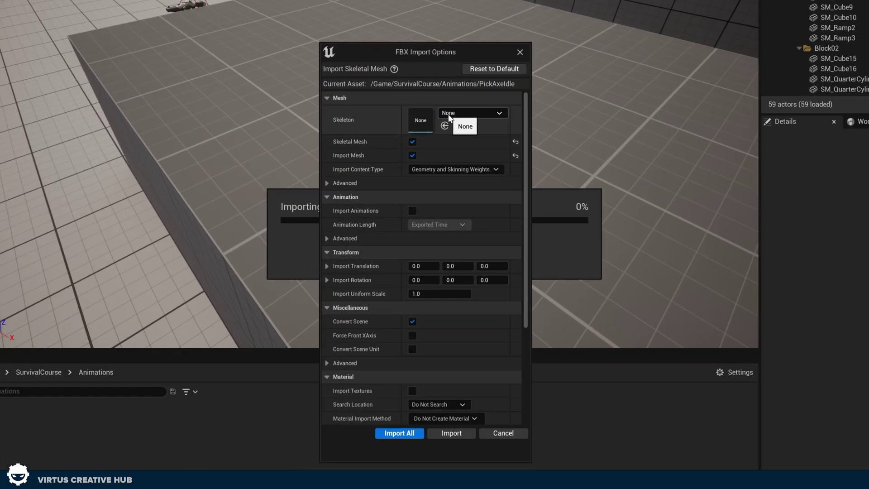
# Import the pickaxe animations onto the SK_Mannequin_Arms_Skeleton, with Import Mesh off and Force Front XAxis on.
pyautogui.click(448, 114)
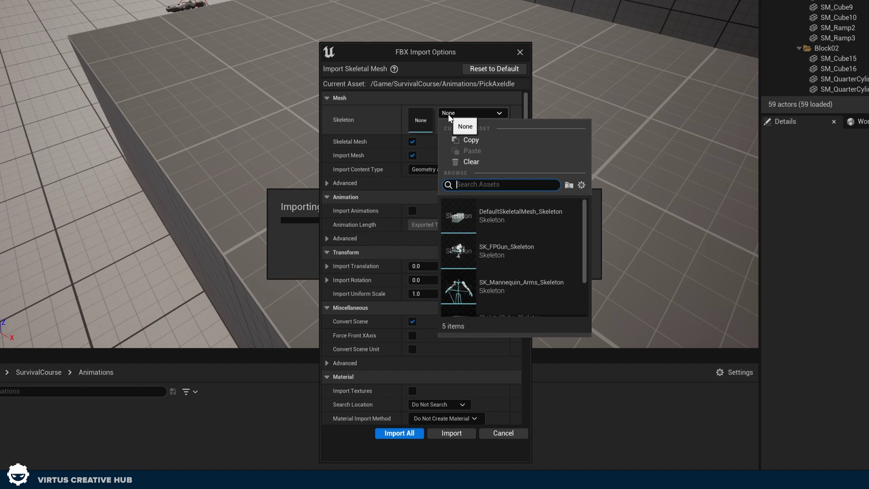
pyautogui.click(503, 292)
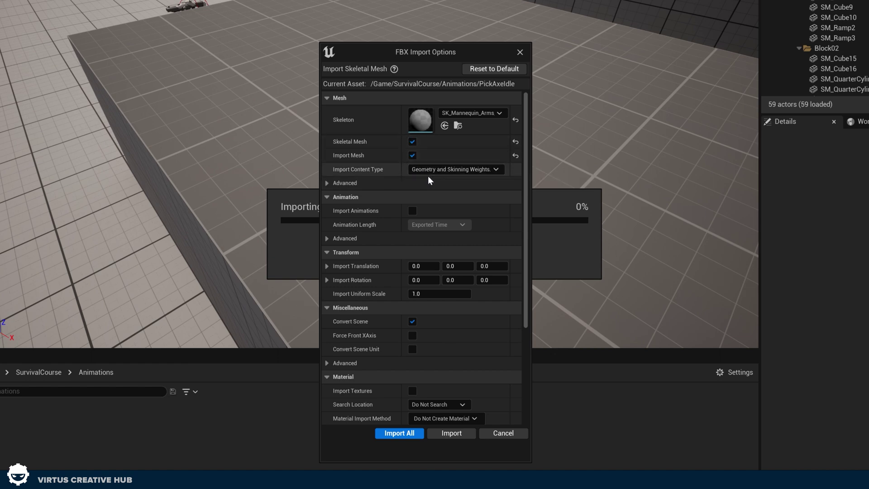
pyautogui.click(411, 156)
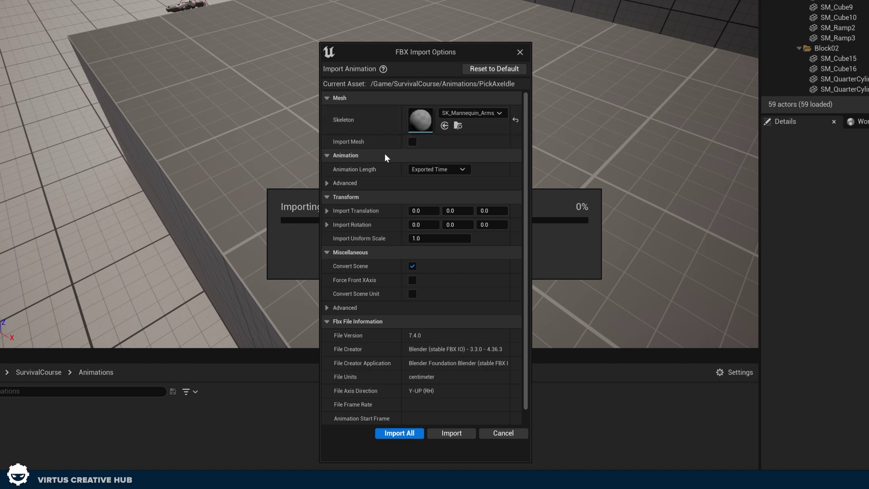
pyautogui.click(332, 182)
pyautogui.click(332, 182)
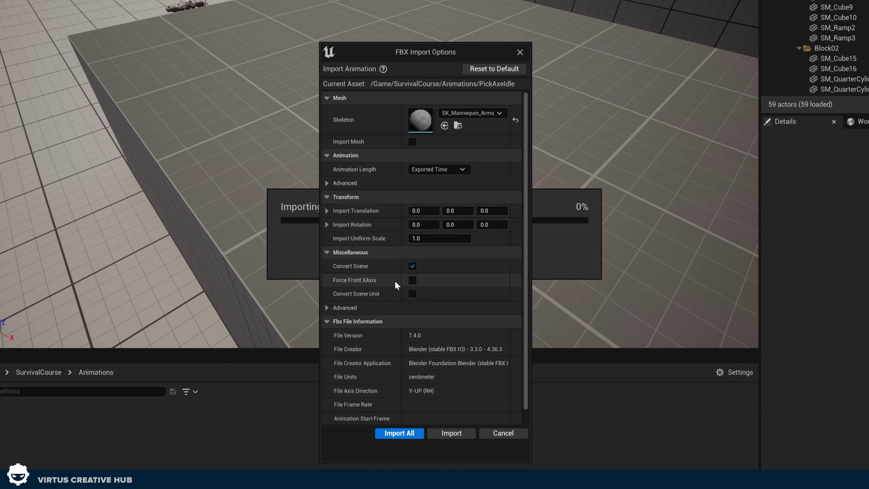
pyautogui.click(409, 281)
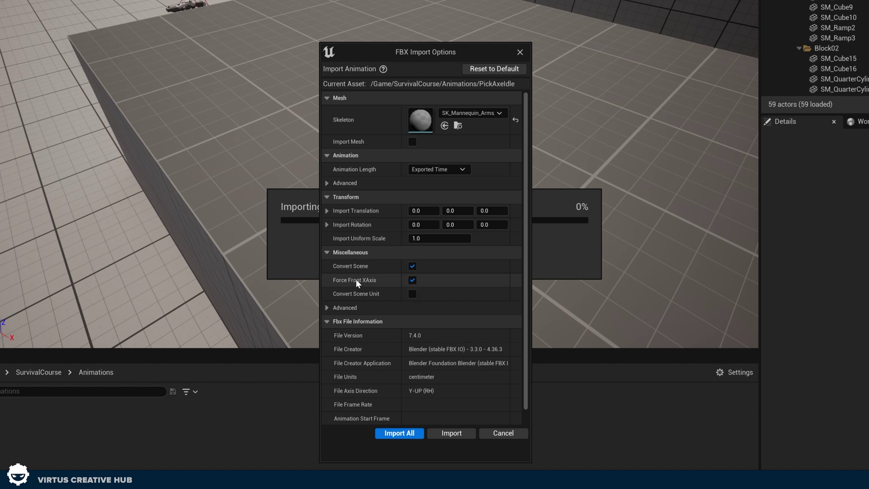
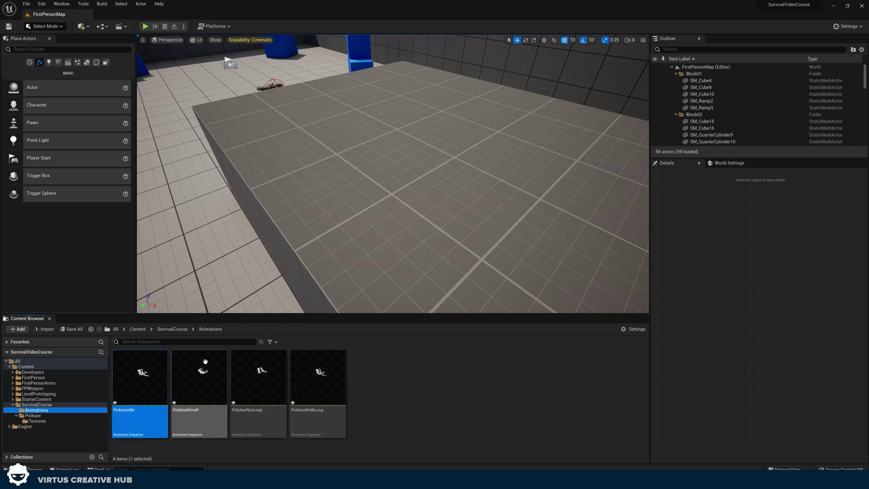
# Preview the imported PickAxeIdle animation in the animation editor, viewing the arms from the front.
pyautogui.moveTo(143, 382)
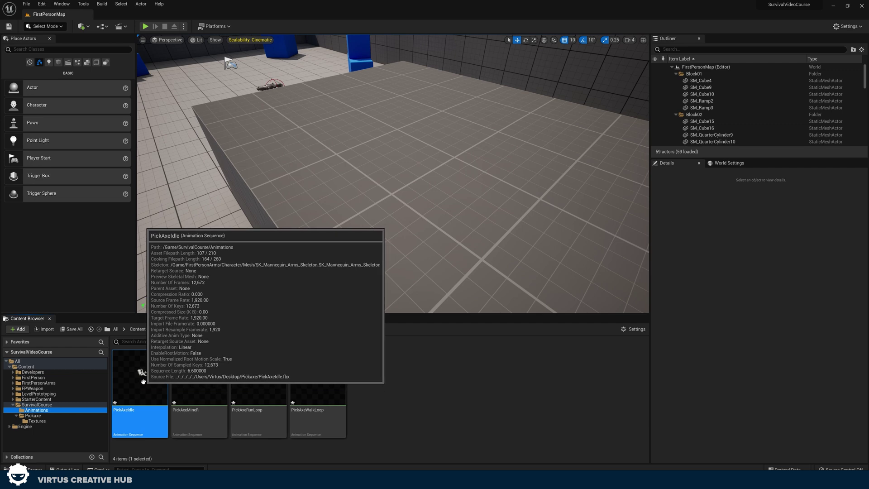
pyautogui.doubleClick(143, 382)
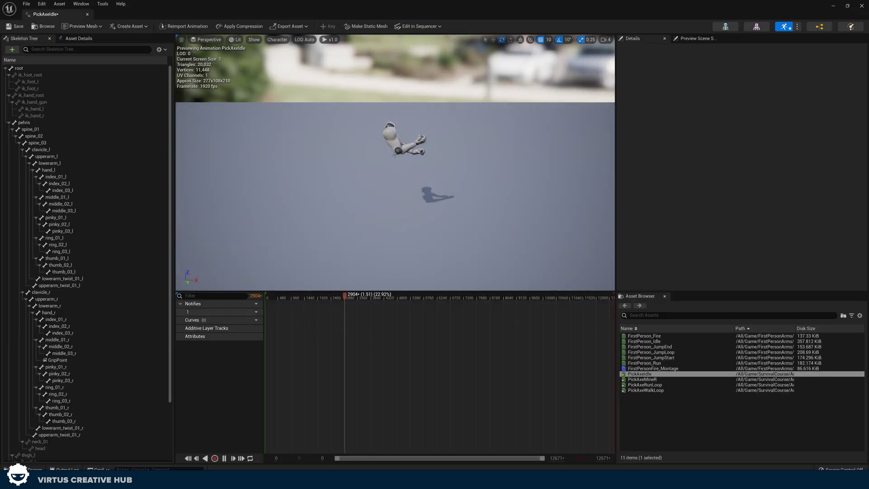
pyautogui.moveTo(433, 192); pyautogui.dragTo(433, 192, button='right')
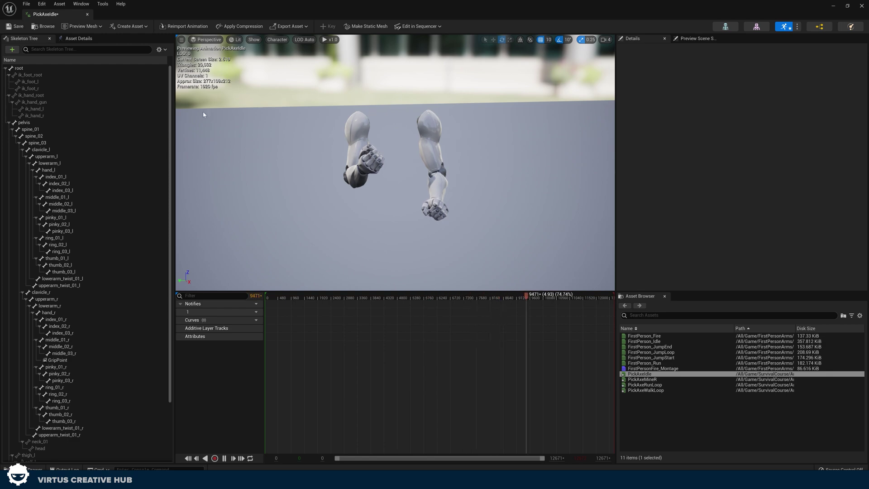
pyautogui.moveTo(352, 88); pyautogui.dragTo(352, 88, button='right')
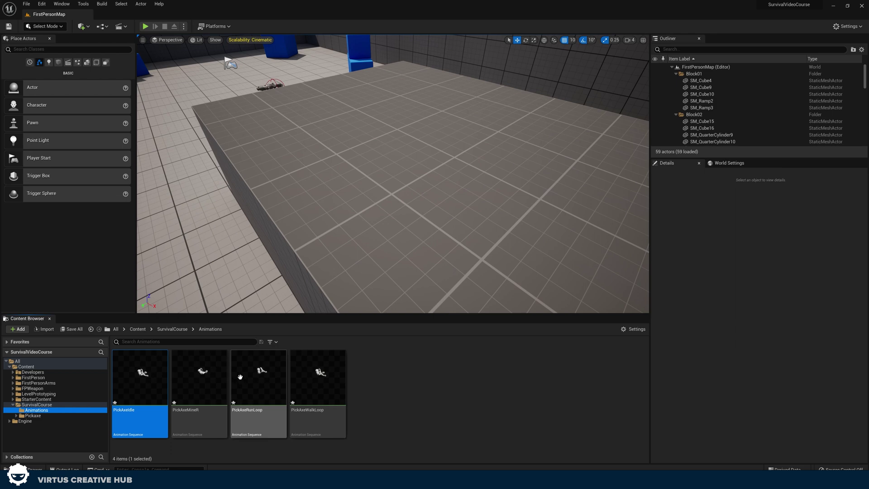
# Preview the PickAxeMineR animation on the arms from the front and close its editor.
pyautogui.click(200, 378)
pyautogui.doubleClick(200, 378)
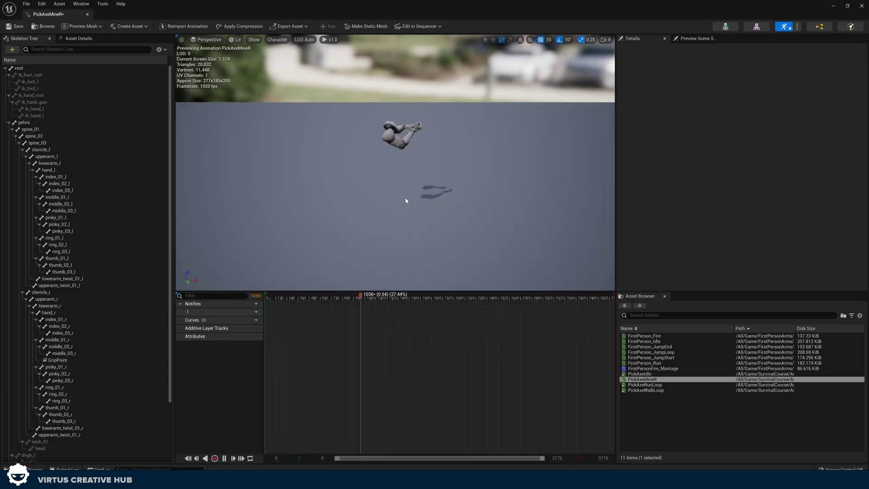
pyautogui.moveTo(409, 201); pyautogui.dragTo(409, 201, button='right')
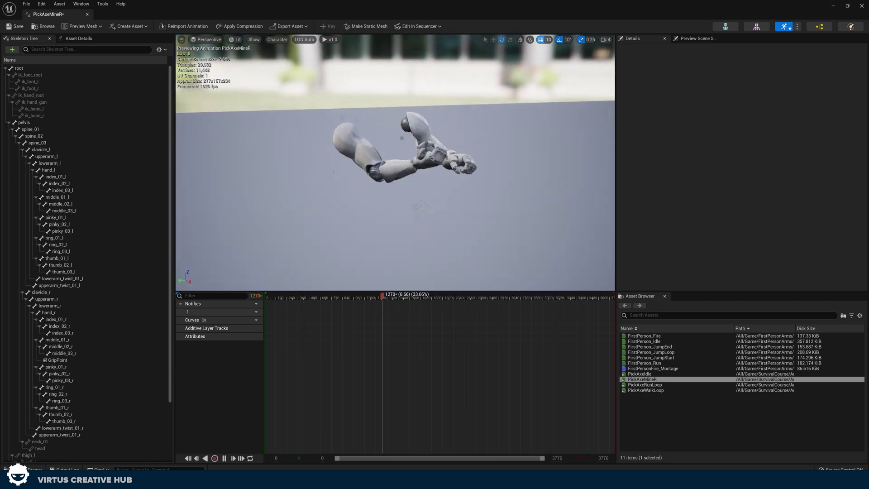
pyautogui.click(862, 5)
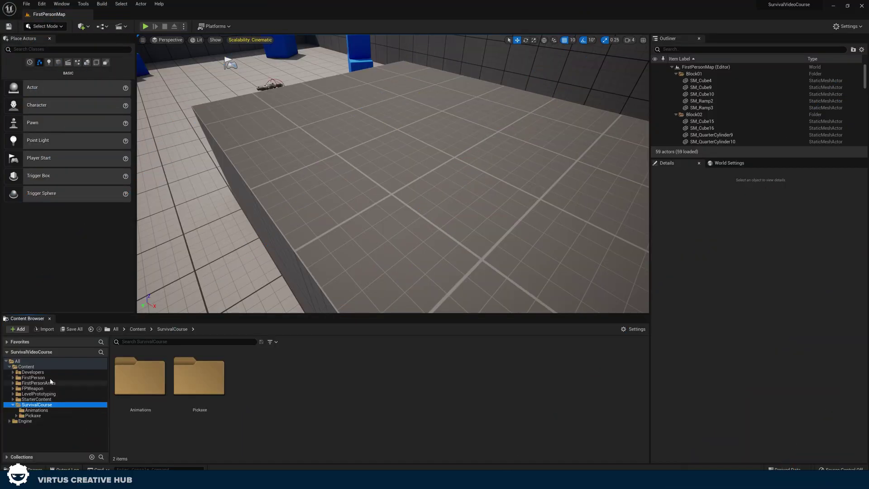
# Open BP_FirstPersonCharacter from the FirstPerson Blueprints folder and inspect its arms in the 3D viewport.
pyautogui.click(49, 378)
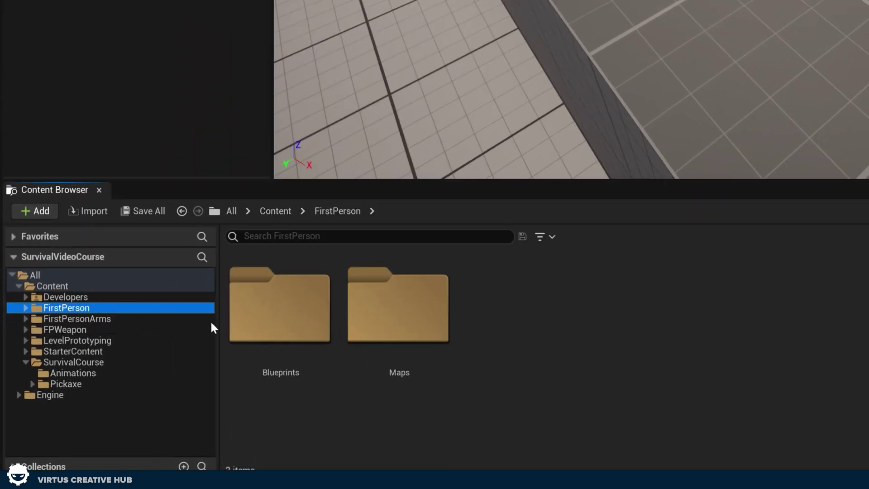
pyautogui.click(135, 386)
pyautogui.doubleClick(270, 325)
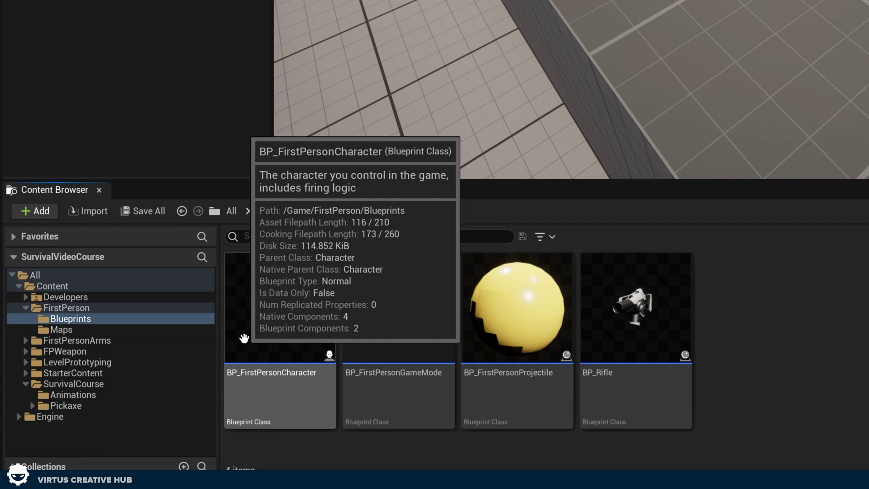
pyautogui.doubleClick(264, 323)
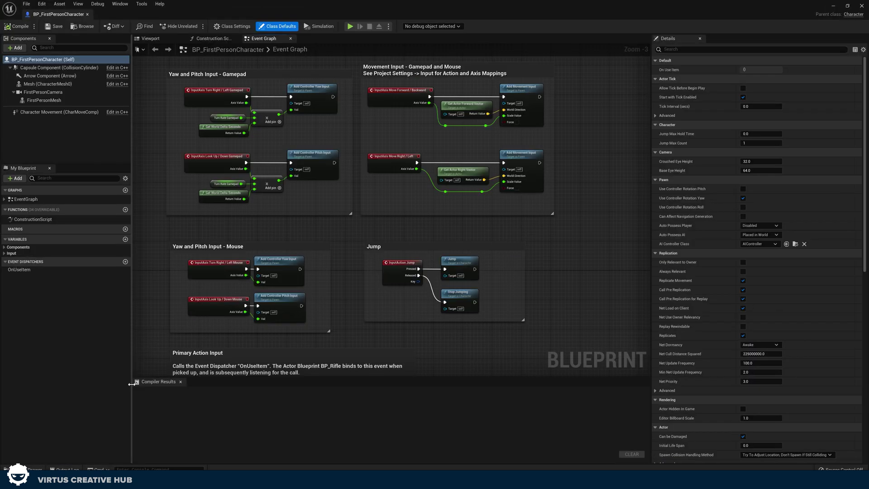
pyautogui.click(151, 38)
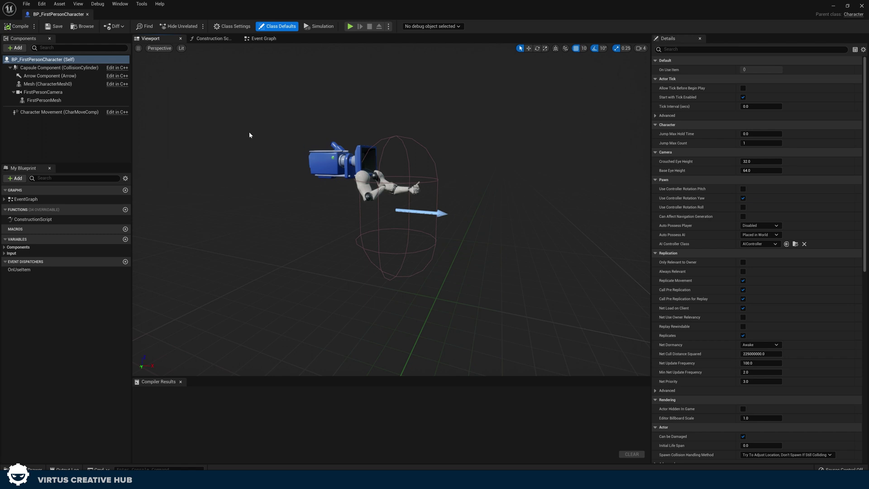
pyautogui.scroll(10, 409, 214)
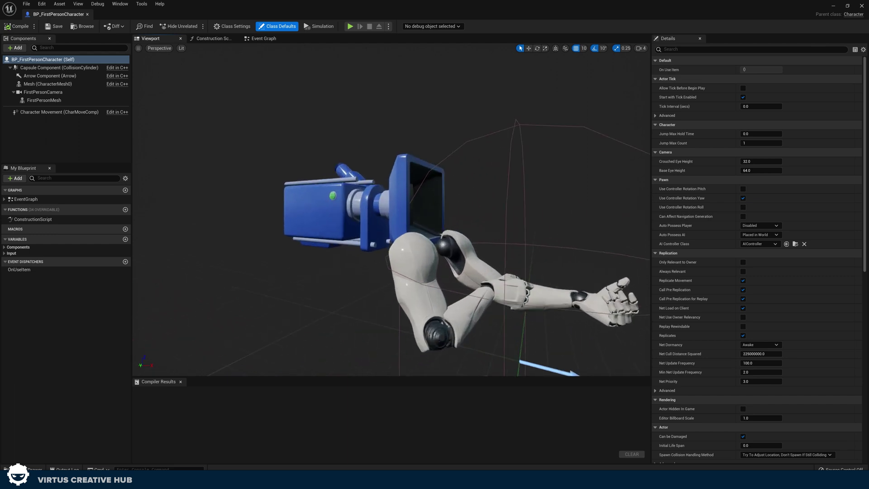
pyautogui.scroll(-5, 409, 203)
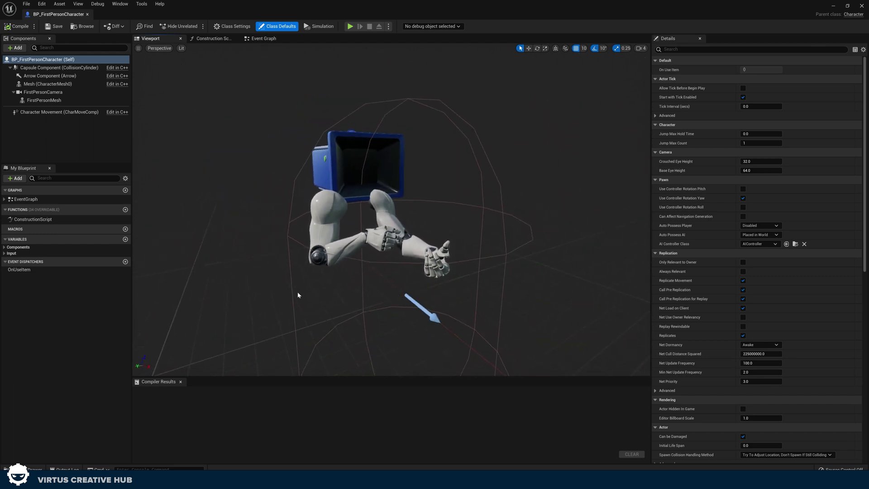
# Set FirstPersonMesh to Use Animation Asset mode with PickAxeIdle as the animation to play, and inspect the arm pose.
pyautogui.click(343, 245)
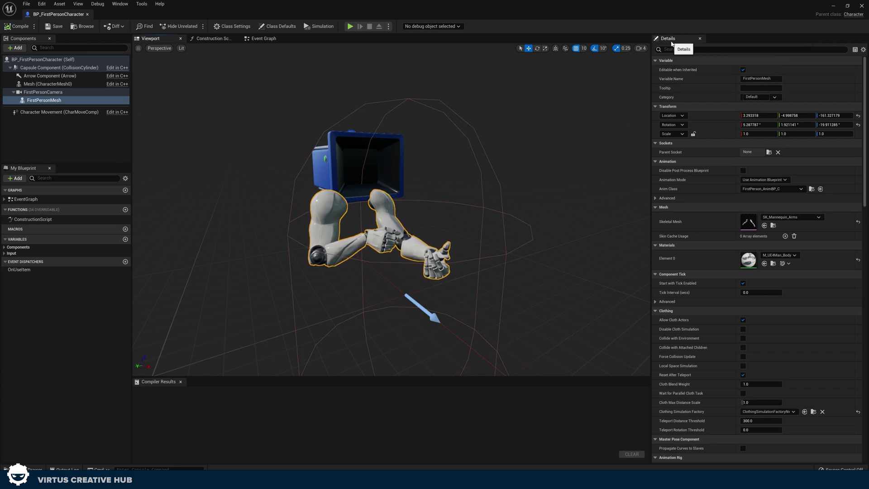
pyautogui.click(764, 180)
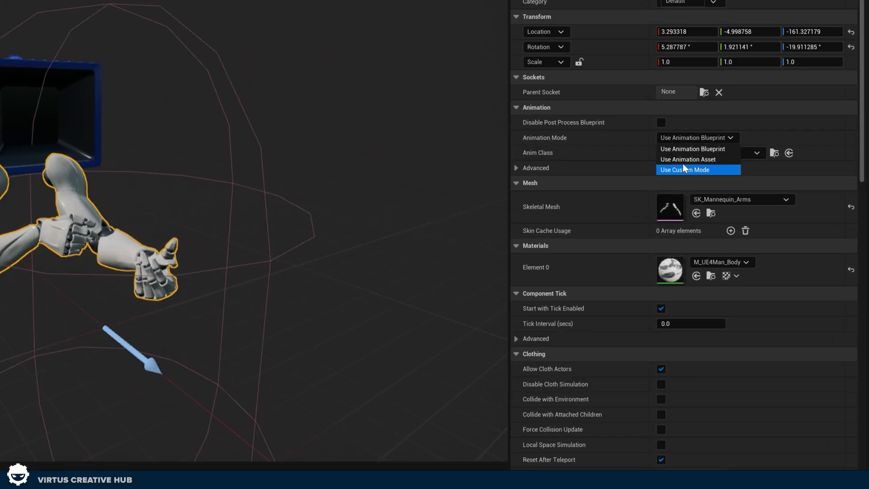
pyautogui.click(681, 161)
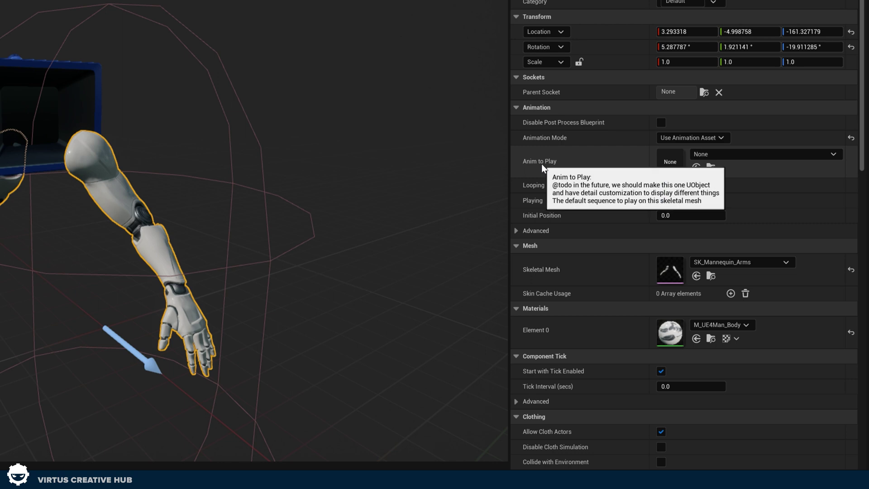
pyautogui.click(725, 159)
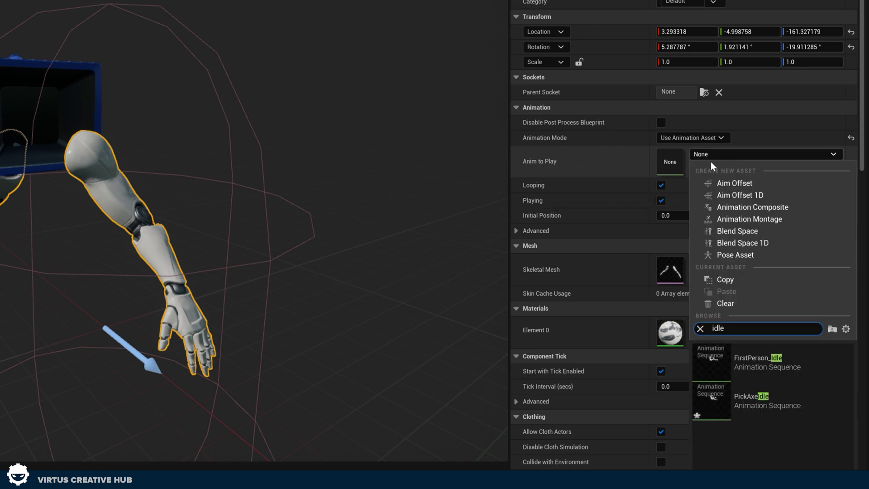
pyautogui.click(754, 397)
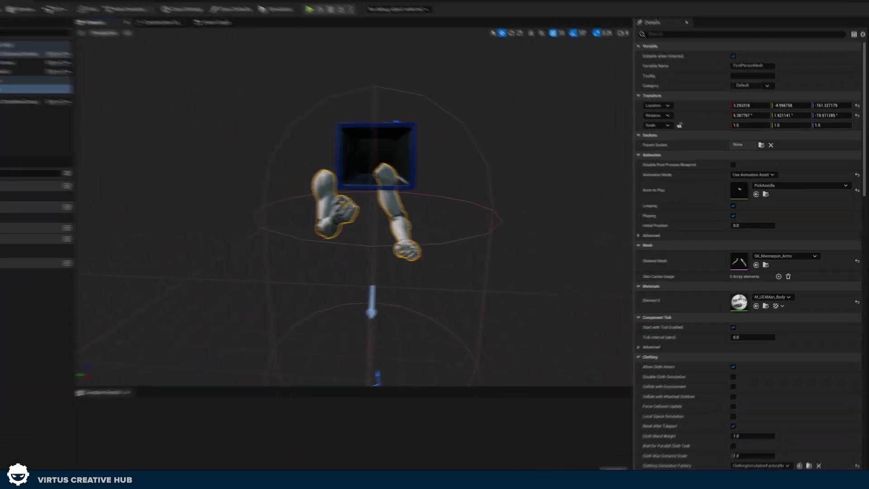
pyautogui.moveTo(407, 191)
pyautogui.keyDown('alt'); pyautogui.mouseDown()
pyautogui.moveTo(434, 181)
pyautogui.moveTo(417, 195)
pyautogui.mouseUp(); pyautogui.keyUp('alt')
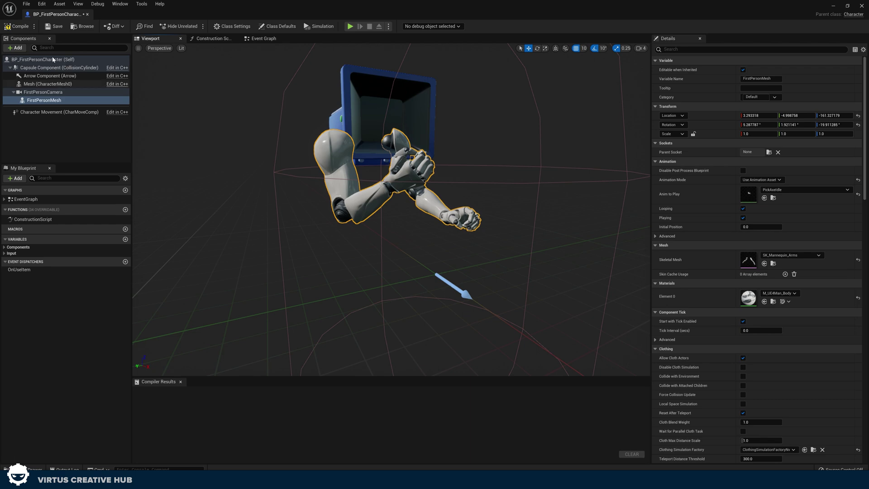
# Add a static mesh component named Pickaxe under FirstPersonMesh and assign it the imported pickaxe static mesh.
pyautogui.click(15, 48)
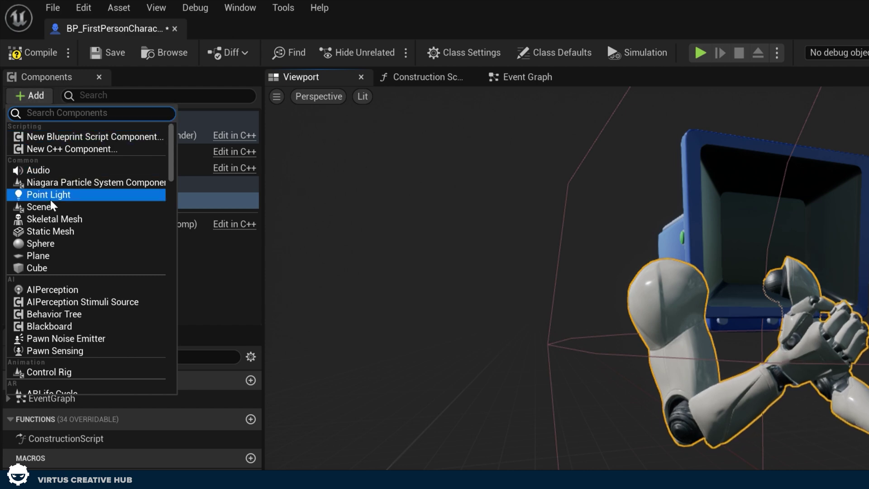
pyautogui.click(45, 231)
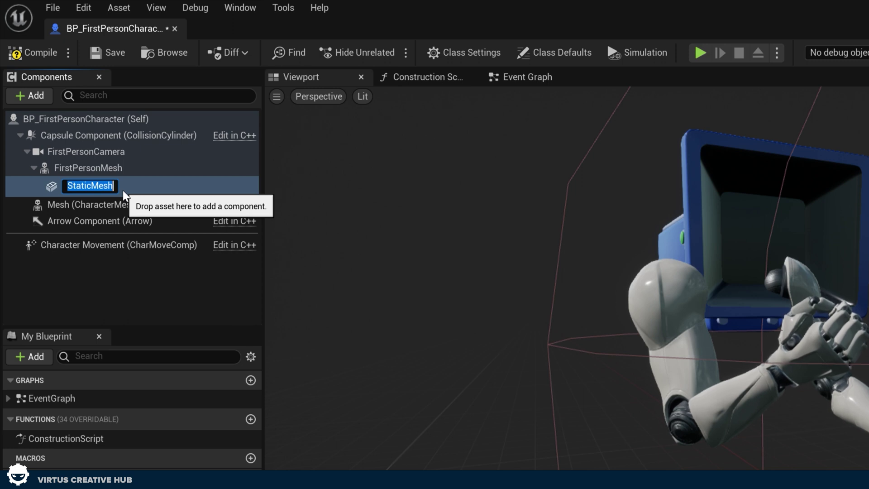
pyautogui.write('Pickaxe')
pyautogui.press('Return')
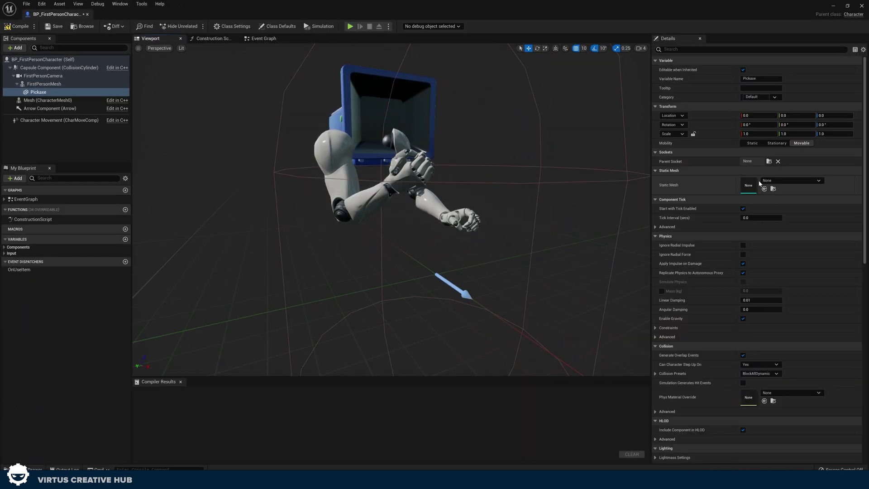
pyautogui.click(776, 180)
pyautogui.write('pickaxe')
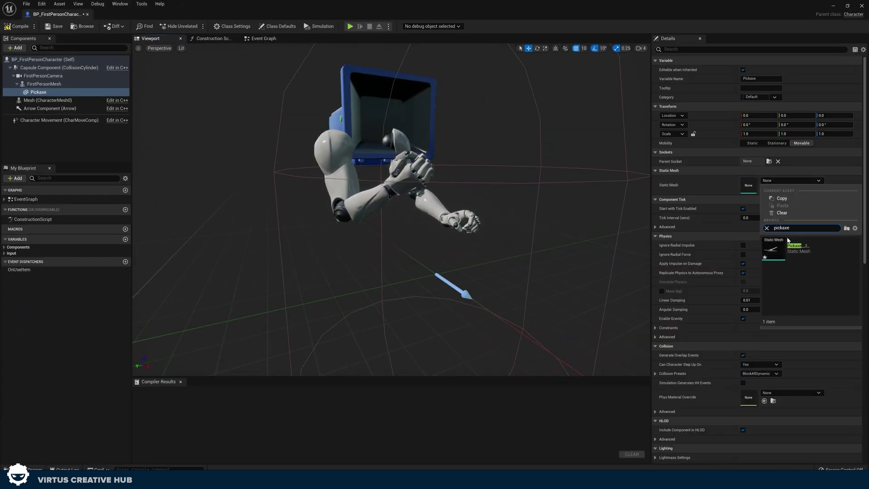
pyautogui.click(793, 250)
# Raise the Pickaxe component to a Z location of 140 near the hands and rotate it about -70° on X.
pyautogui.press('f')
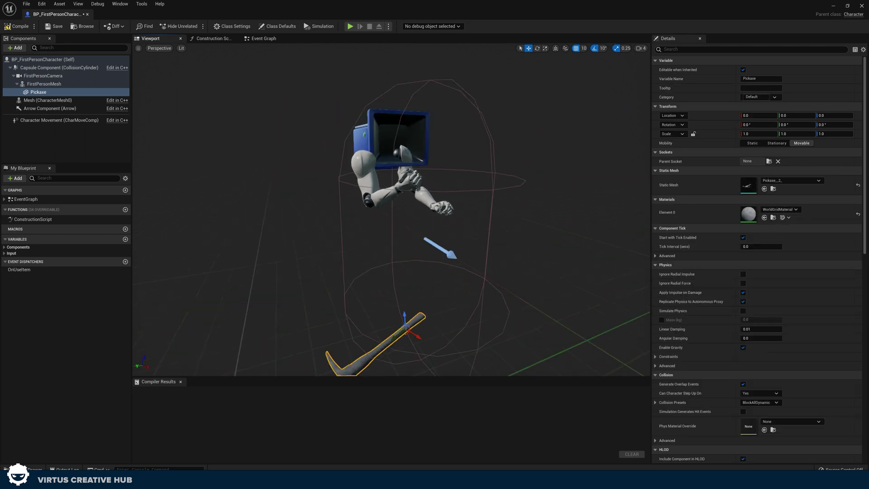
pyautogui.keyDown('alt'); pyautogui.moveTo(388, 253); pyautogui.dragTo(358, 150); pyautogui.keyUp('alt')
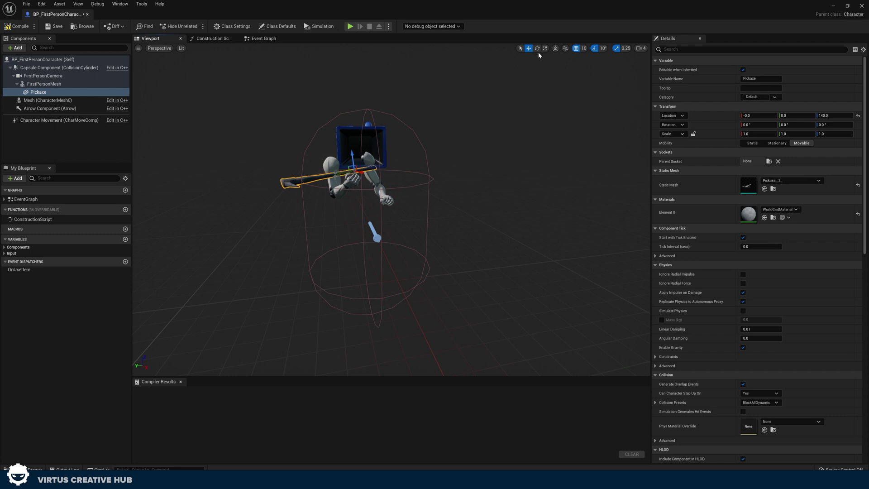
pyautogui.click(537, 48)
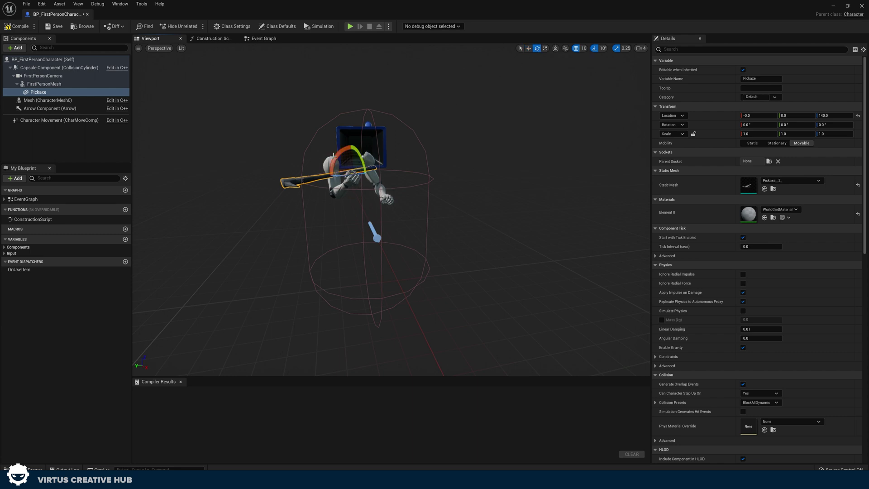
pyautogui.scroll(2, 333, 156)
pyautogui.moveTo(312, 194); pyautogui.dragTo(367, 245)
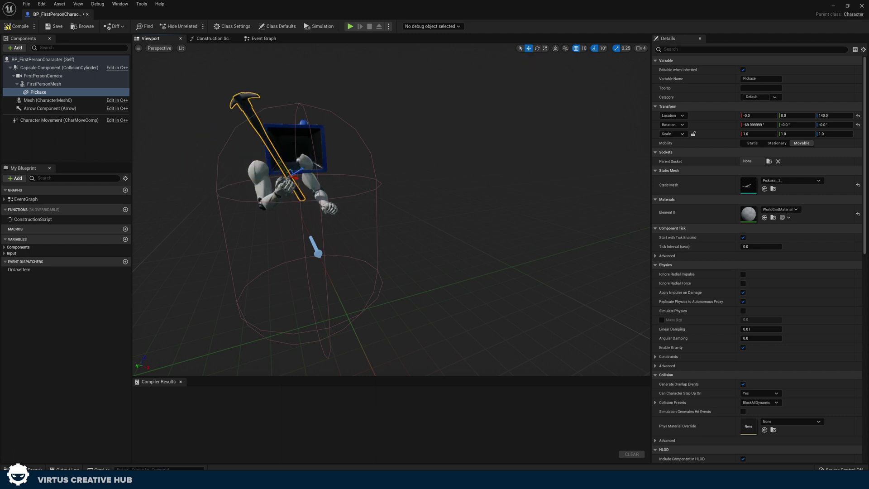
# Compile the character blueprint and play the FirstPersonMap level in the editor.
pyautogui.click(19, 26)
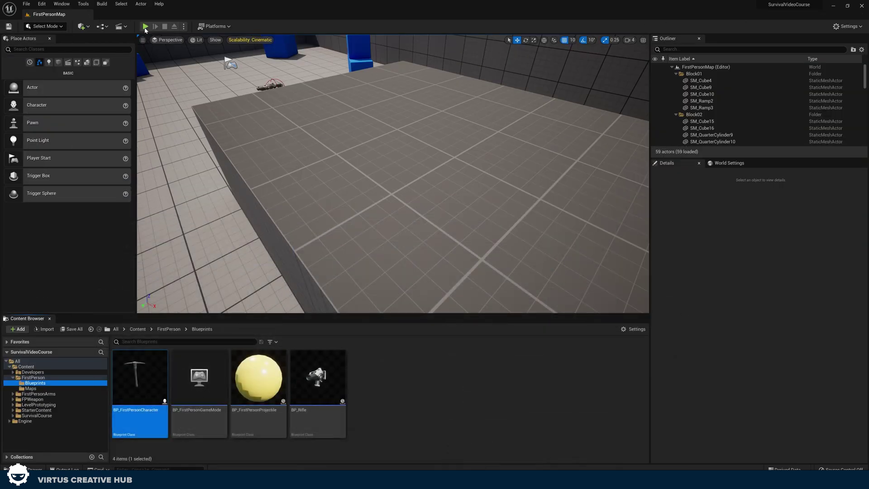
pyautogui.click(146, 27)
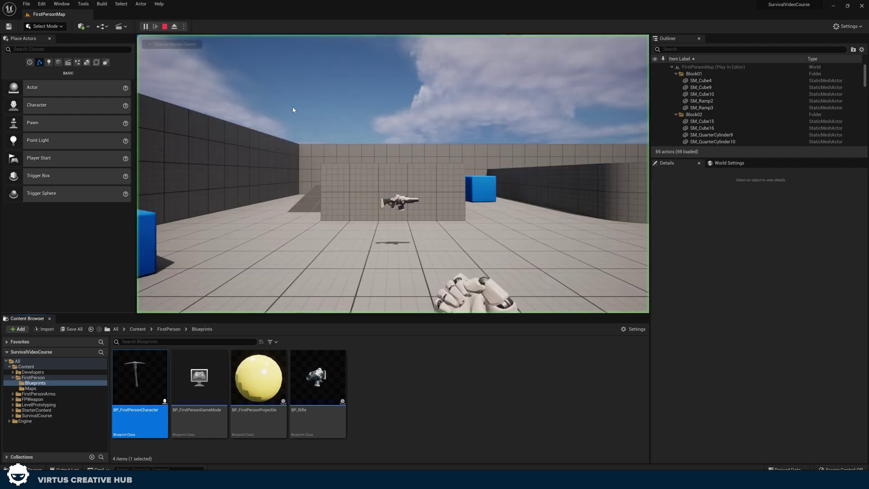
# Walk around the level in the play session to check the first-person arms and pickaxe, and end the session.
pyautogui.press('w')
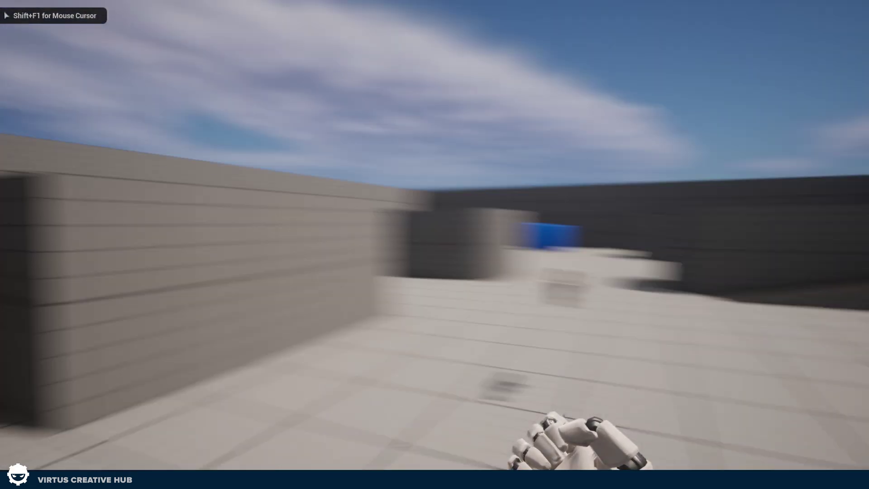
pyautogui.press('w')
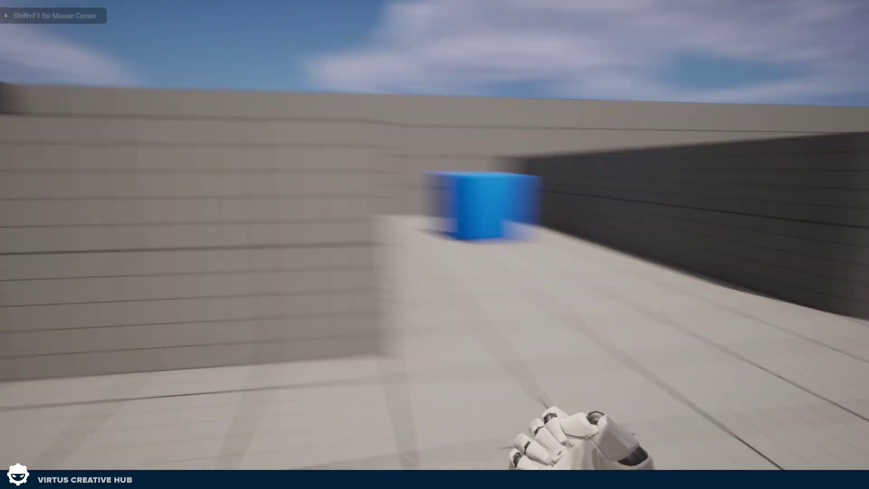
pyautogui.press('Escape')
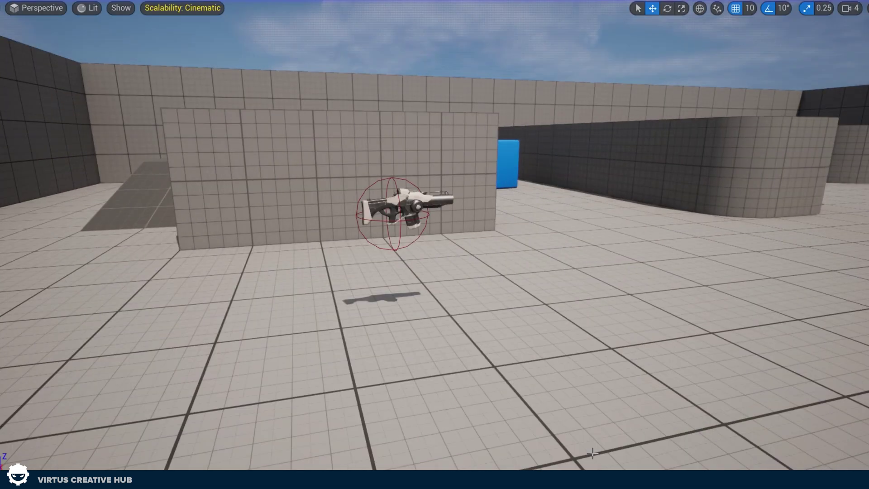
# Move the Pickaxe component in BP_FirstPersonCharacter forward to an X location of 40, and compile and save the blueprint.
pyautogui.click(14, 448)
pyautogui.moveTo(425, 314); pyautogui.dragTo(366, 310)
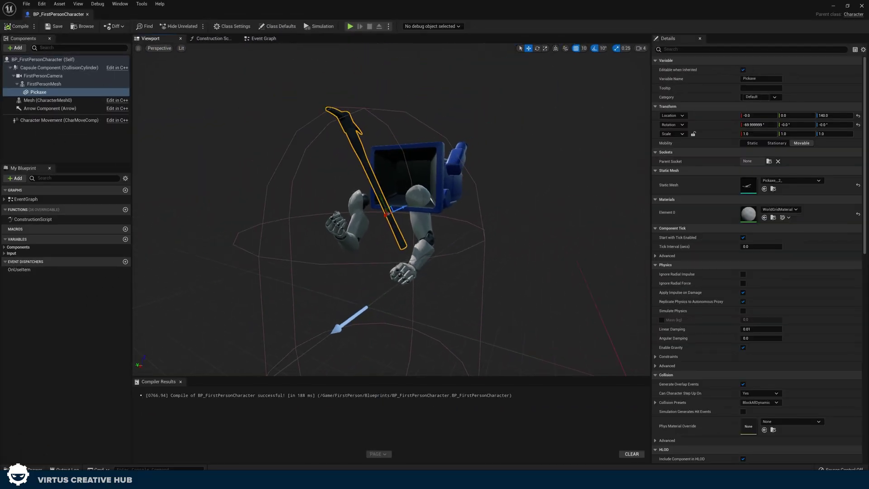
pyautogui.moveTo(471, 217); pyautogui.dragTo(357, 197)
pyautogui.click(17, 27)
pyautogui.click(54, 26)
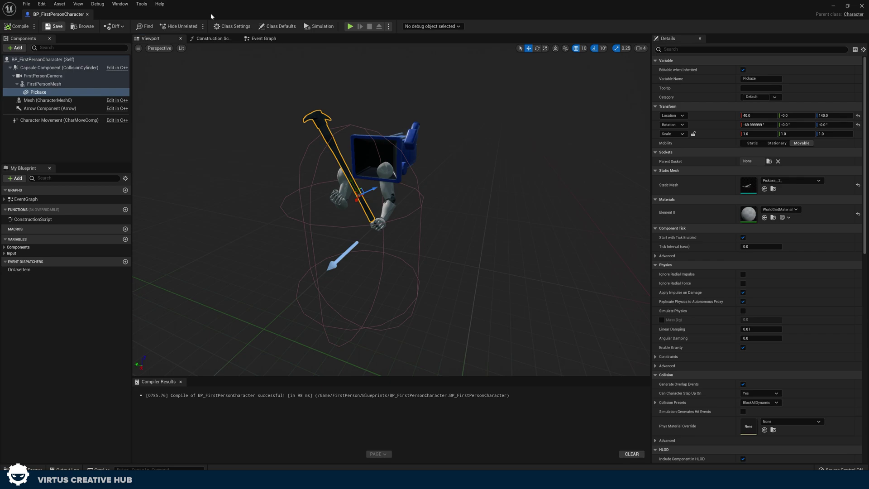
# Play the FirstPersonMap level again to check the pickaxe's position in first-person view, and stop playing.
pyautogui.click(835, 6)
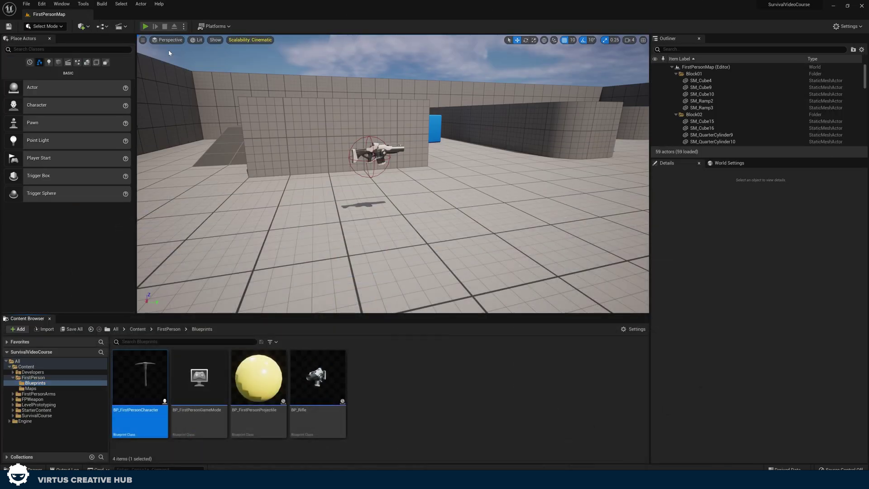
pyautogui.click(145, 26)
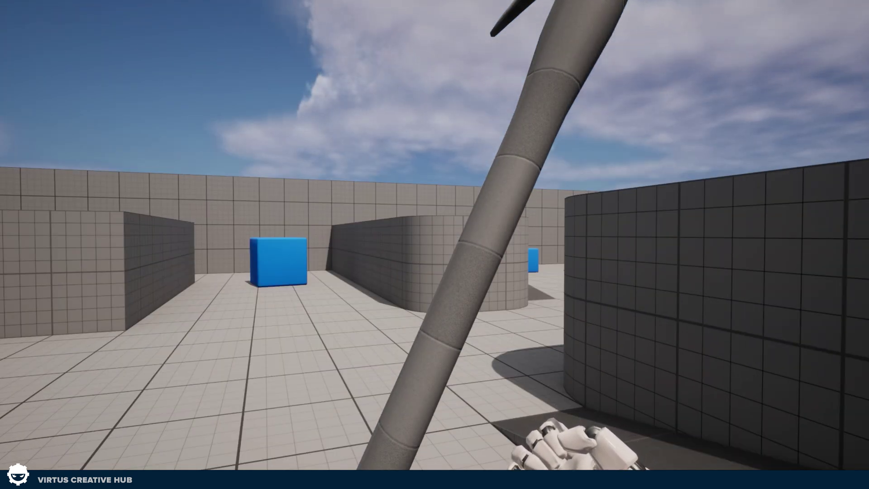
pyautogui.press('Escape')
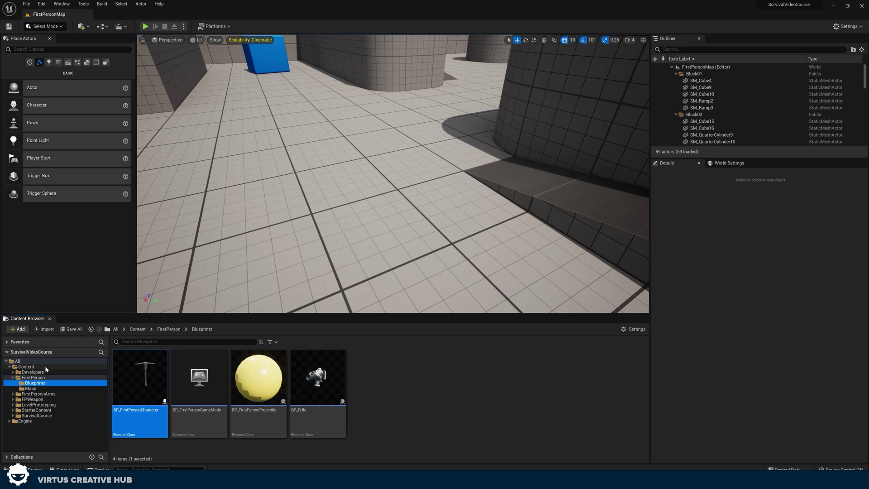
# Filter the project's Content folder to Skeleton assets and open the SK_Mannequin_Arms_Skeleton asset.
pyautogui.click(30, 366)
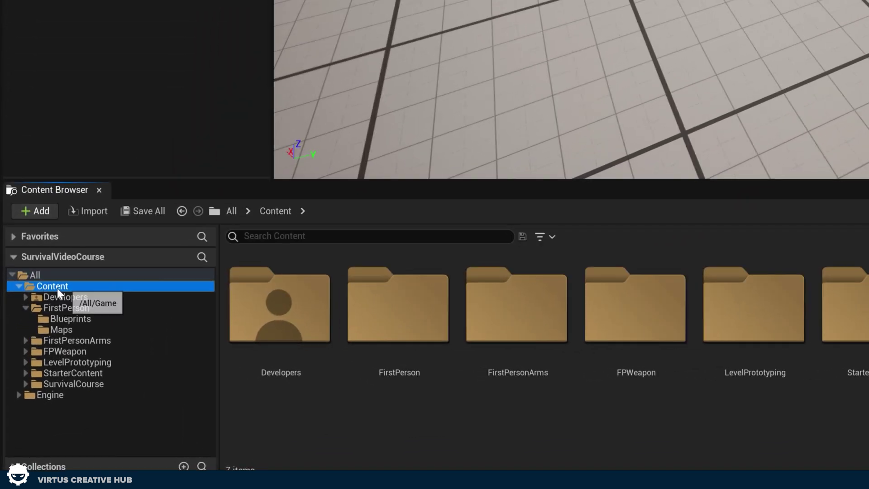
pyautogui.click(546, 239)
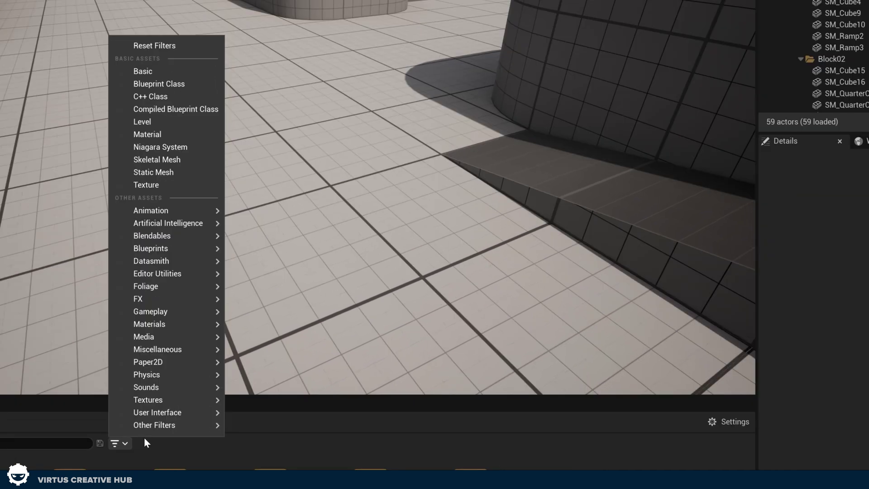
pyautogui.moveTo(143, 421)
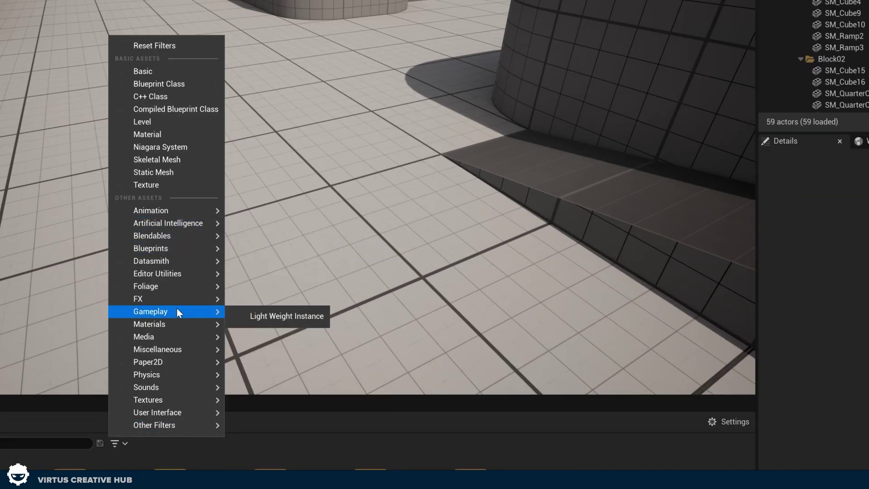
pyautogui.moveTo(177, 211)
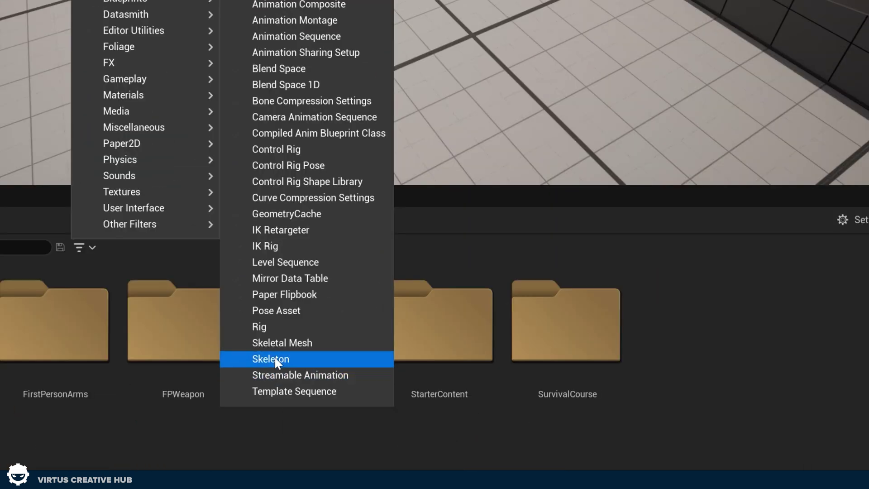
pyautogui.click(274, 355)
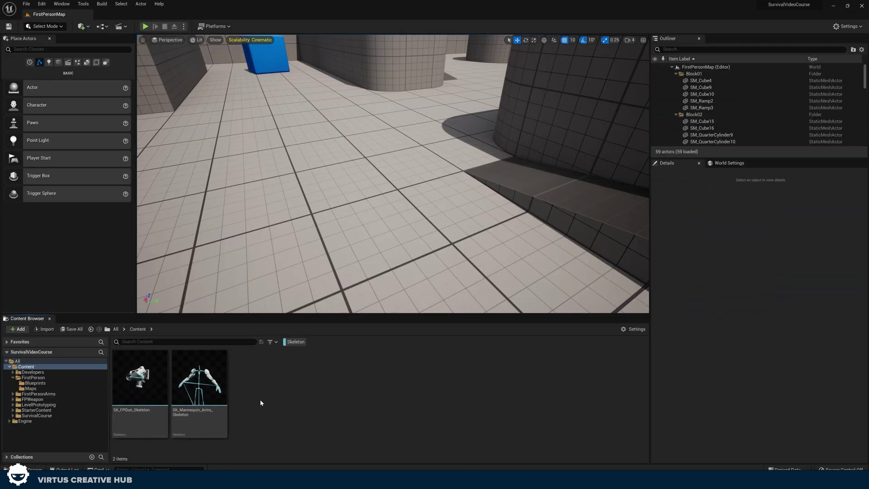
pyautogui.doubleClick(220, 383)
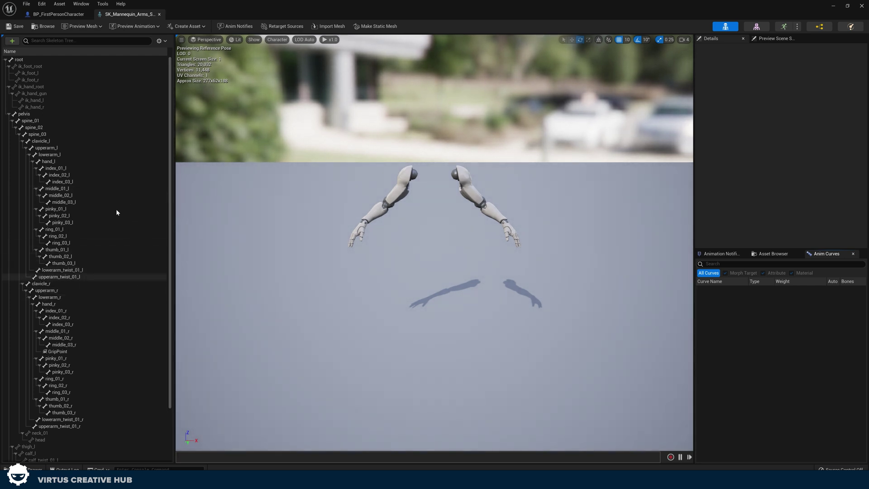
# Add a socket to the ik_hand_r bone of the mannequin arms skeleton.
pyautogui.moveTo(407, 252); pyautogui.dragTo(407, 226)
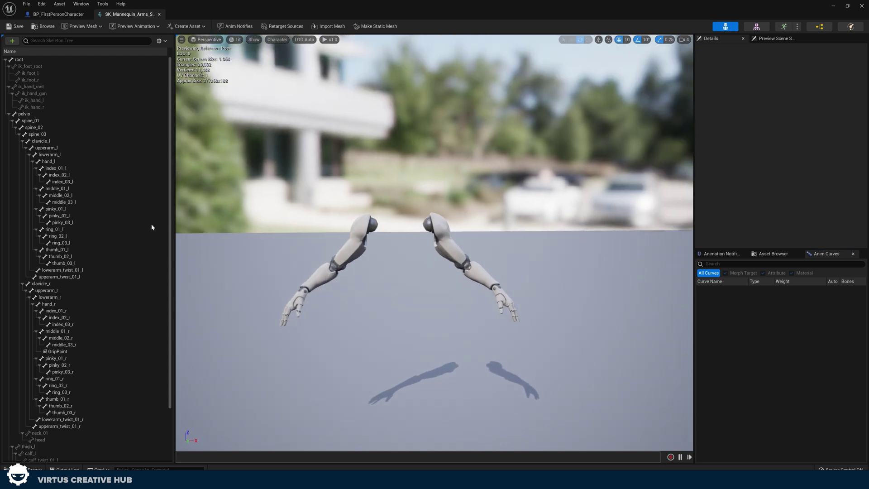
pyautogui.click(113, 229)
pyautogui.click(96, 202)
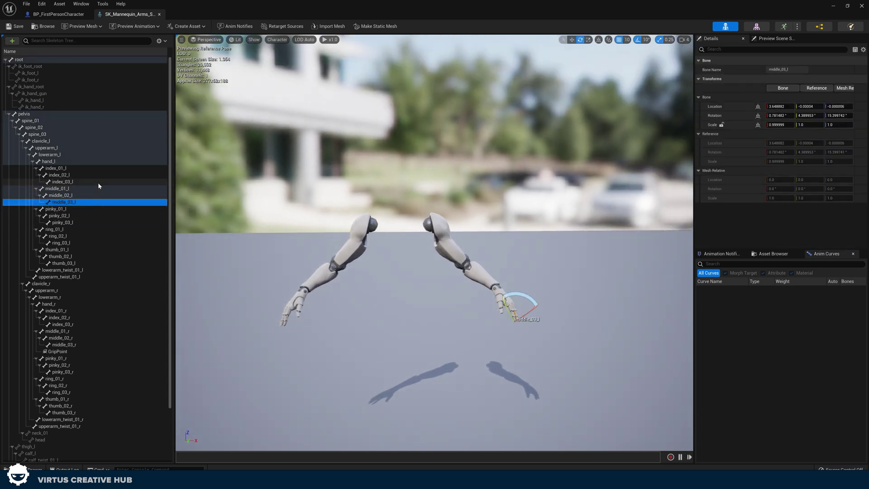
pyautogui.click(94, 215)
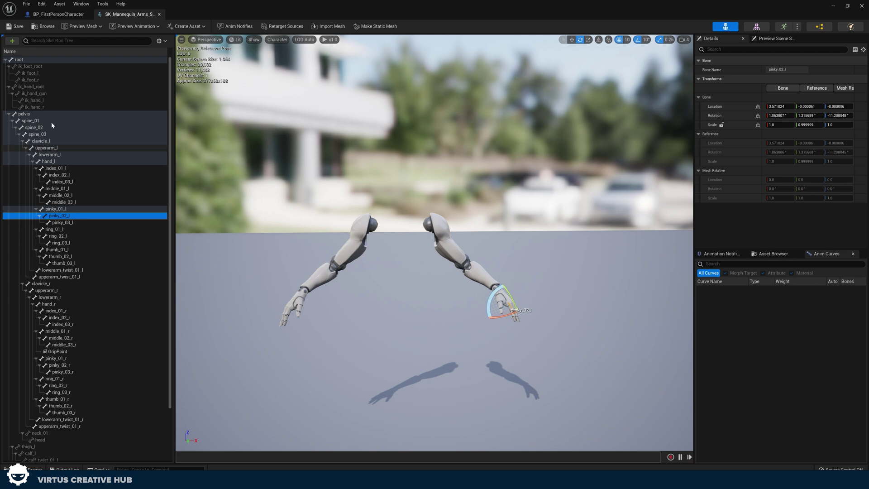
pyautogui.click(46, 107)
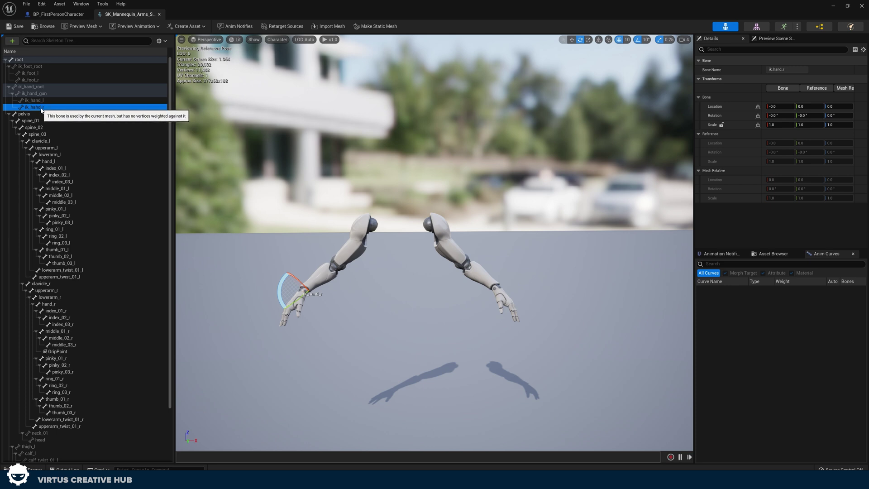
pyautogui.rightClick(42, 110)
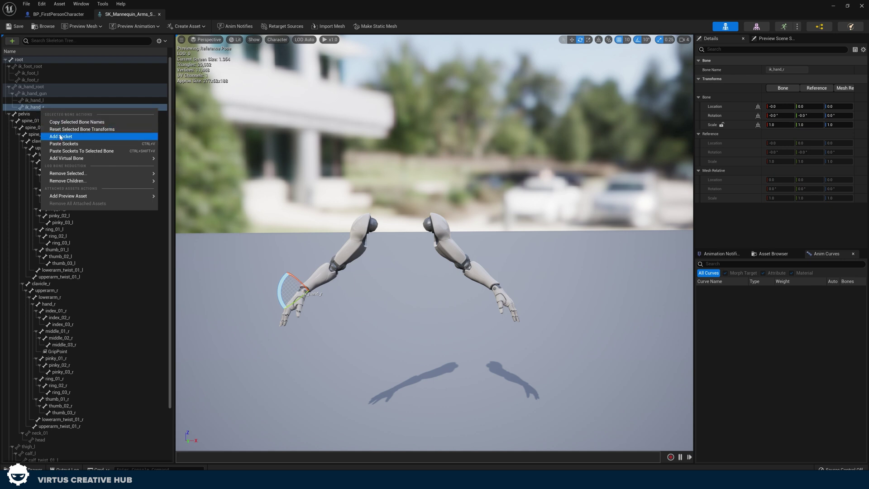
pyautogui.click(60, 137)
# Attach the imported pickaxe static mesh as a preview asset on the ik_hand_r socket and view it at the hand.
pyautogui.click(38, 115)
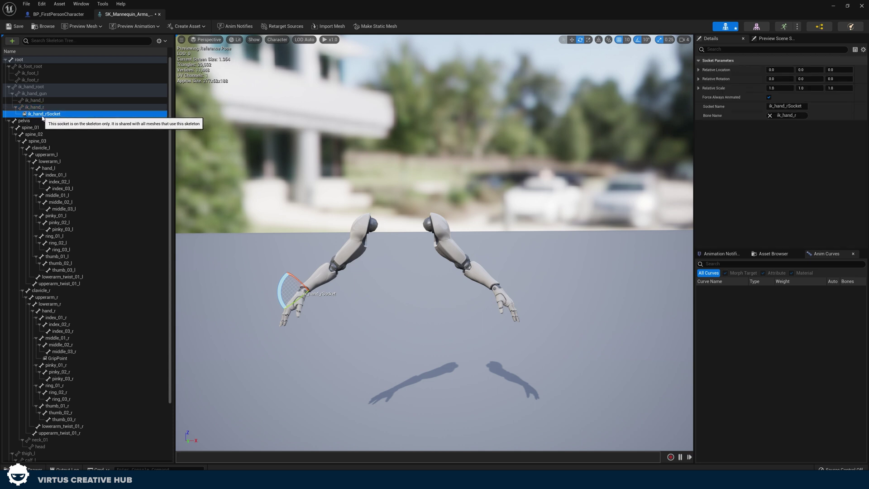
pyautogui.rightClick(47, 117)
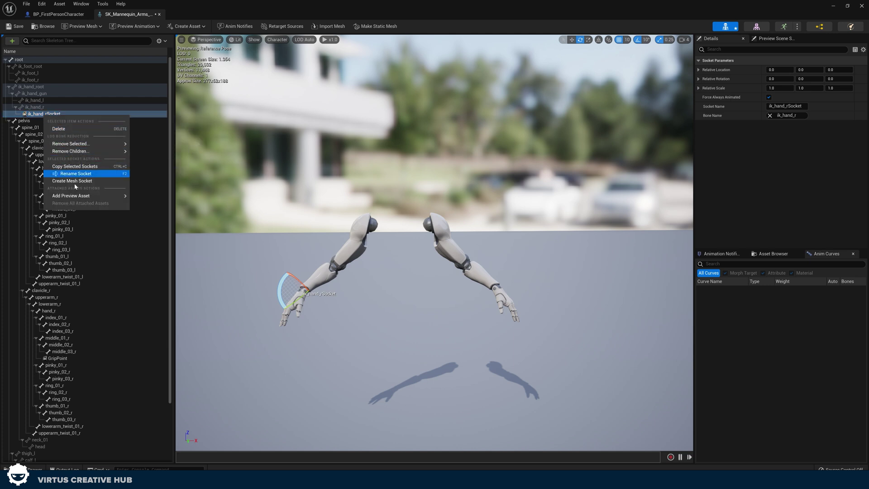
pyautogui.moveTo(77, 197)
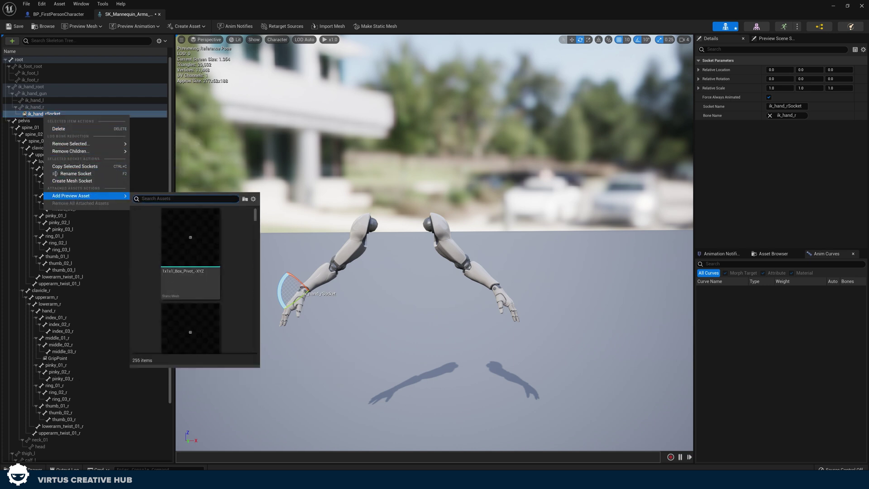
pyautogui.write('pcik')
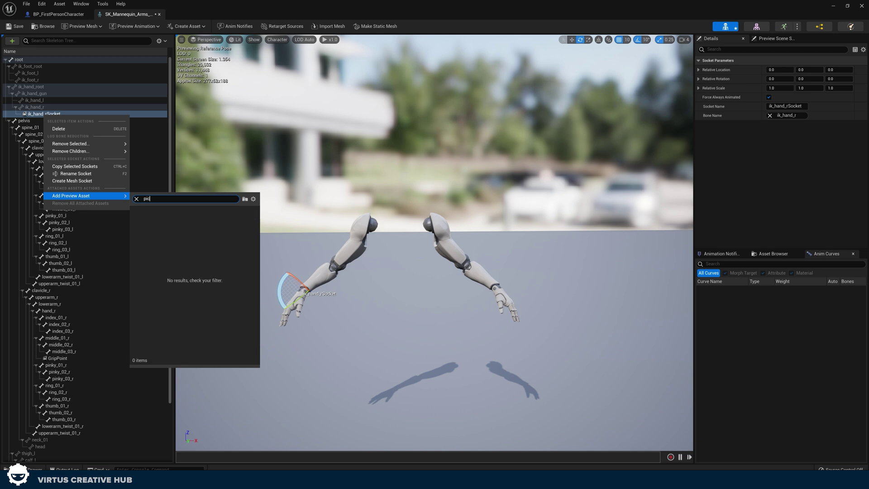
pyautogui.write('k')
pyautogui.click(154, 240)
pyautogui.scroll(3, 407, 217)
pyautogui.moveTo(435, 244); pyautogui.dragTo(442, 293, button='right')
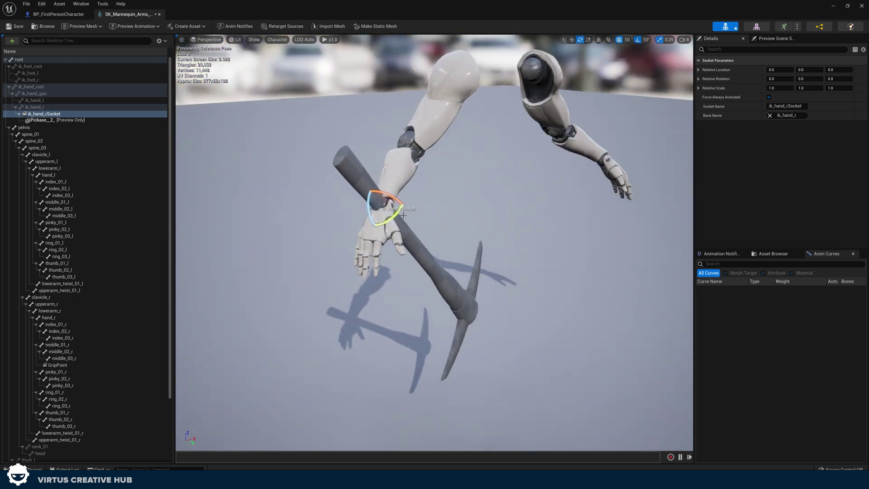
pyautogui.moveTo(402, 244); pyautogui.dragTo(402, 225, button='right')
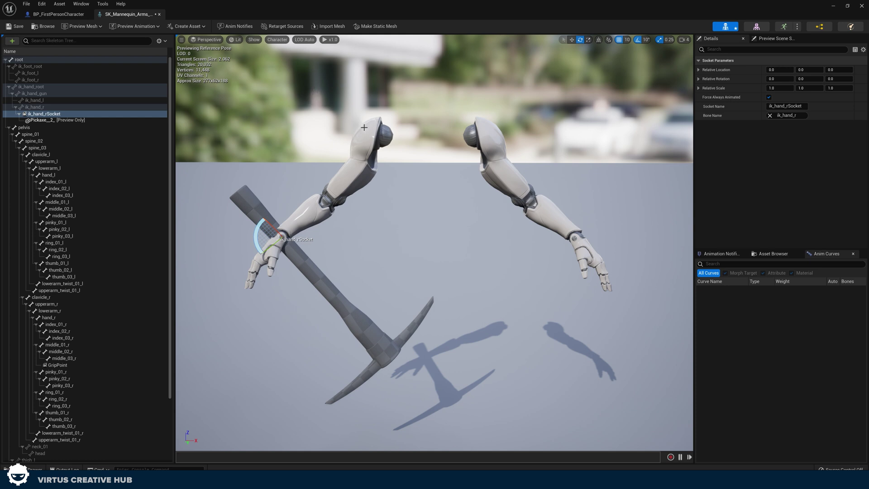
# Set the preview scene's controller to Use Specific Animation with PickAxeIdle as the animation.
pyautogui.click(350, 148)
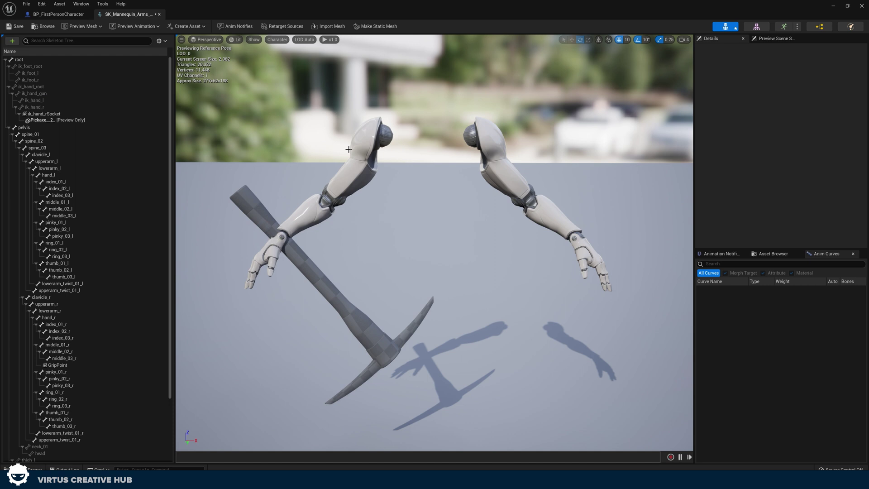
pyautogui.click(768, 42)
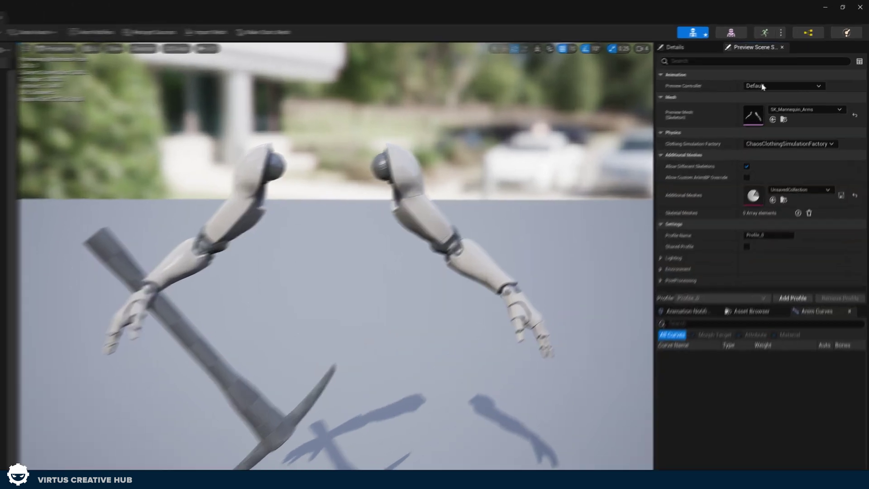
pyautogui.click(782, 69)
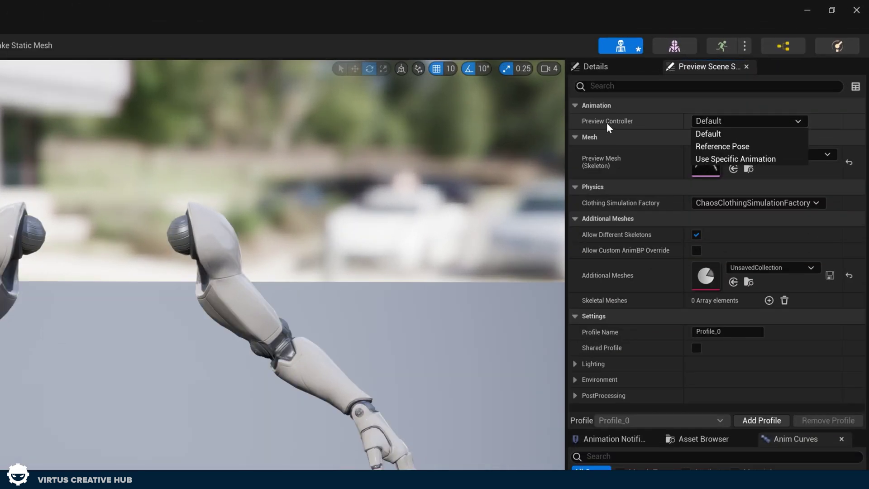
pyautogui.click(709, 159)
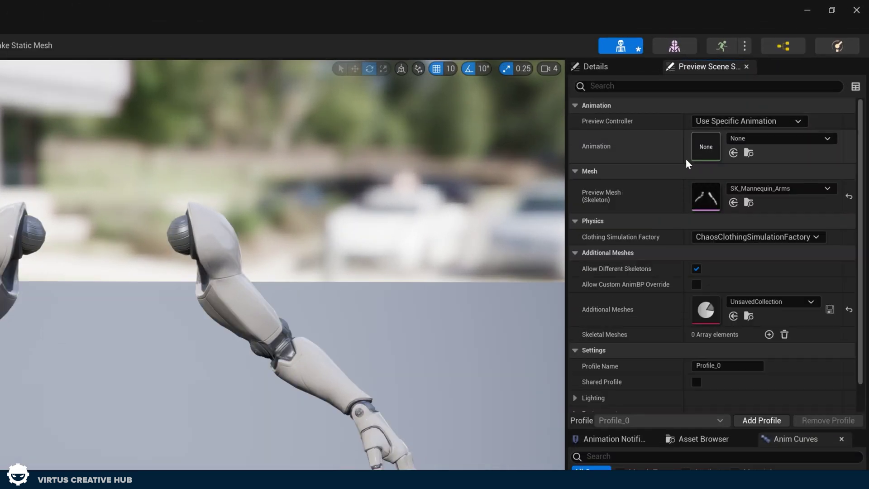
pyautogui.click(747, 140)
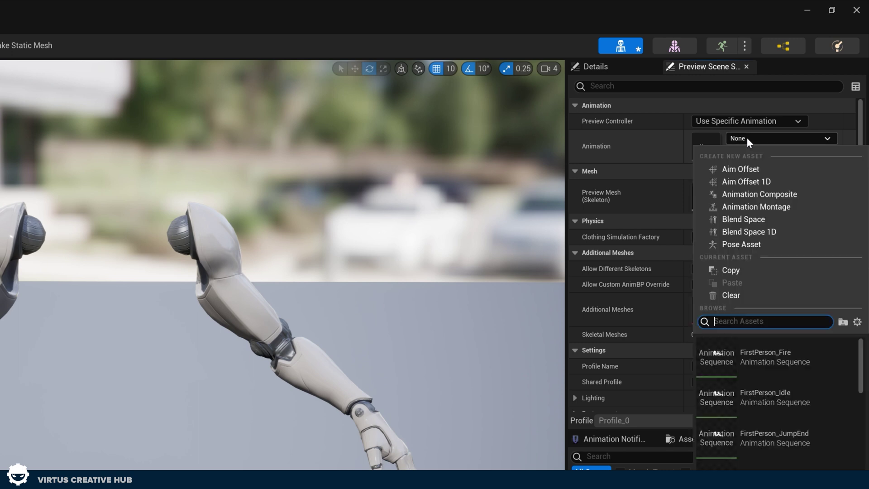
pyautogui.write('idle')
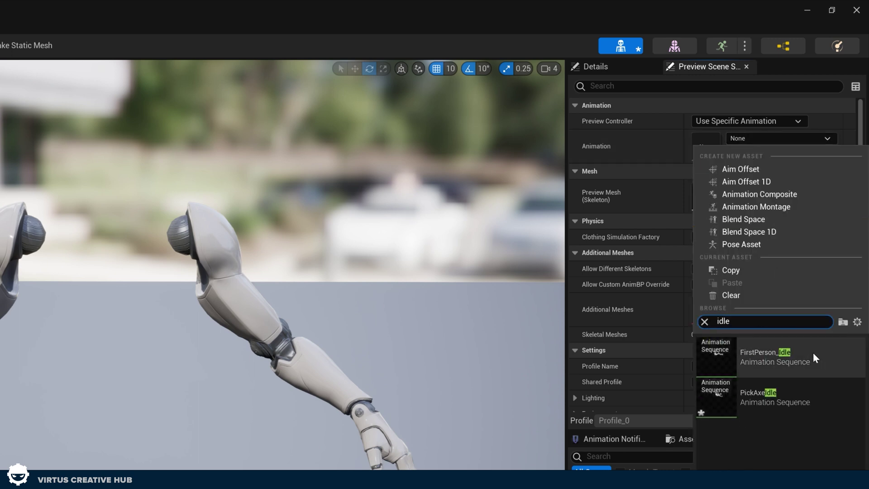
pyautogui.click(773, 389)
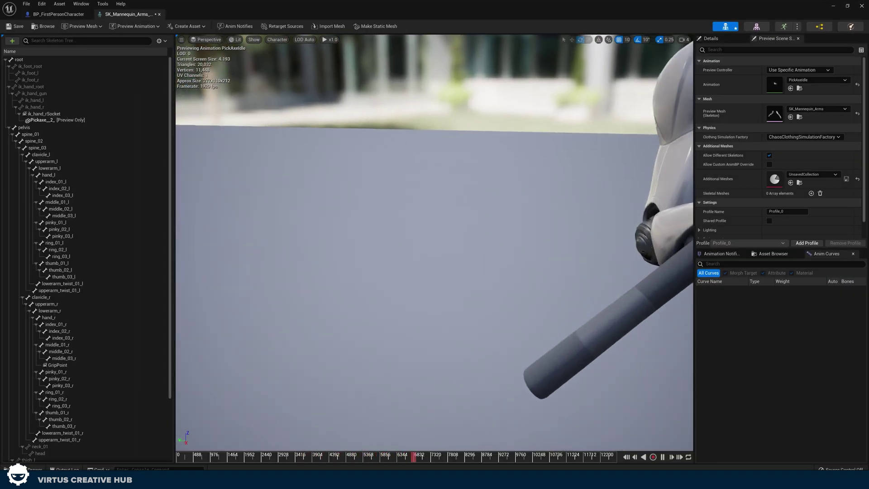
# Rotate ik_hand_rSocket on the arms skeleton to a relative rotation of about -100, 0, 0.
pyautogui.moveTo(346, 194); pyautogui.dragTo(346, 194, button='right')
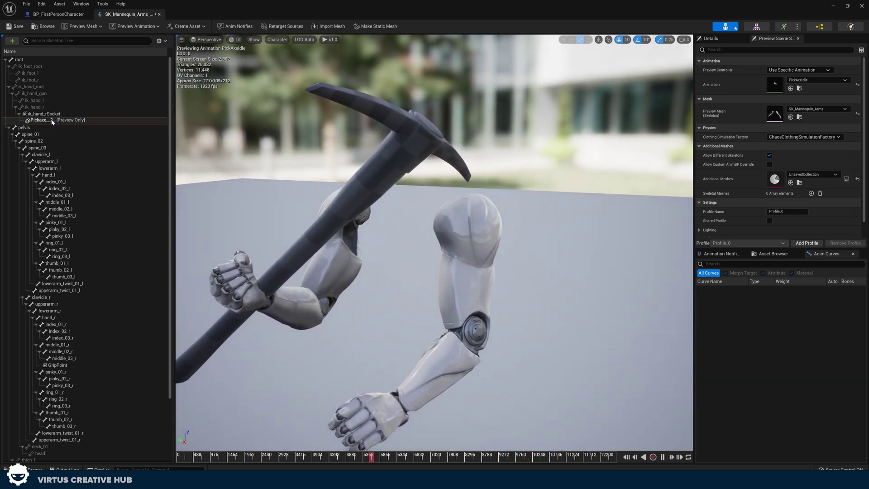
pyautogui.click(710, 38)
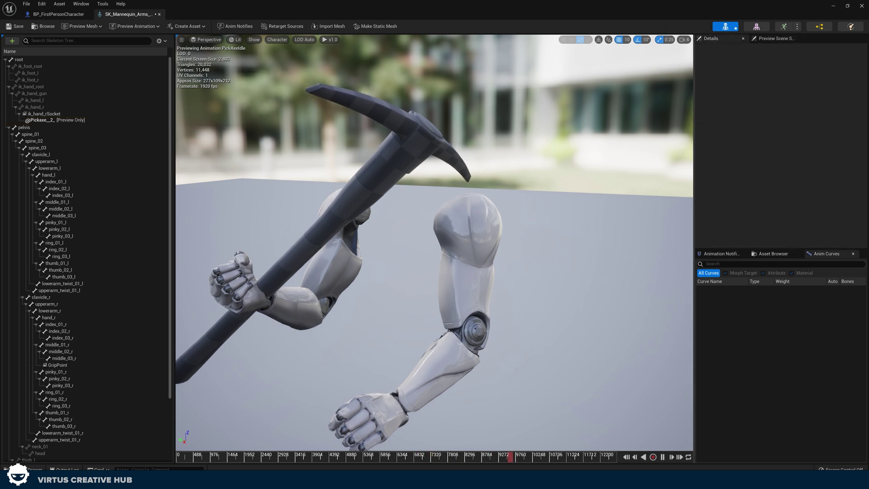
pyautogui.click(37, 114)
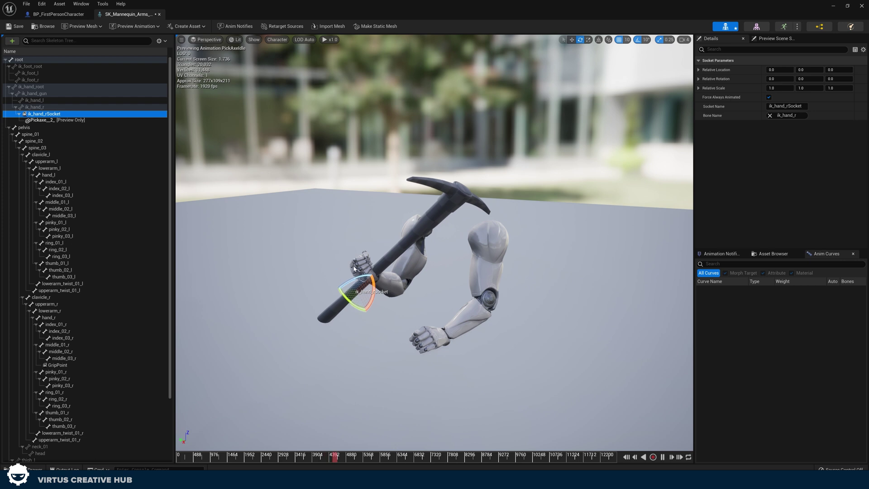
pyautogui.moveTo(342, 267); pyautogui.dragTo(337, 317)
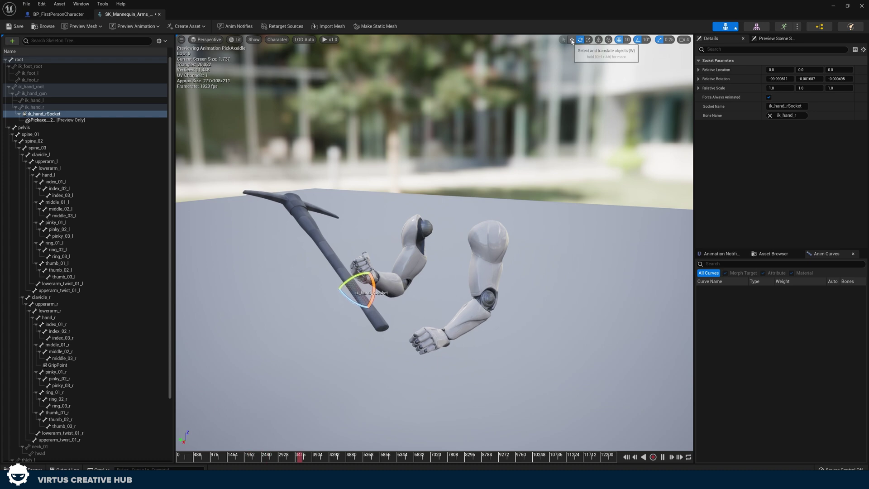
# Move ik_hand_rSocket so the pickaxe handle sits in the fist, at a relative location of about -8.8, 15.8, 2.8.
pyautogui.moveTo(344, 300); pyautogui.dragTo(365, 262)
pyautogui.scroll(4, 364, 272)
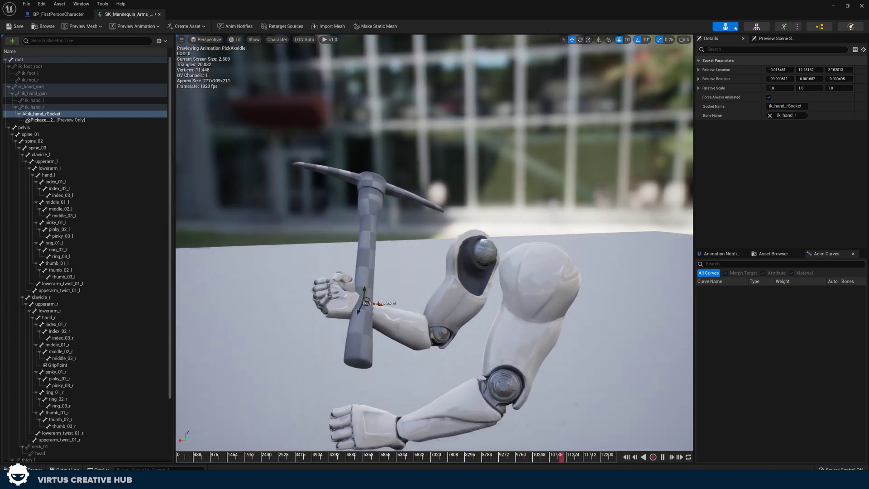
pyautogui.scroll(3, 435, 244)
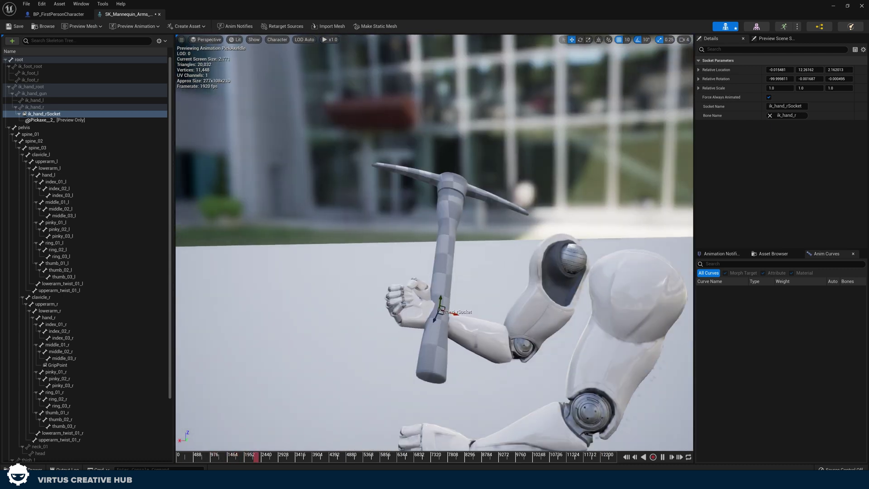
pyautogui.moveTo(434, 244); pyautogui.dragTo(344, 245, button='right')
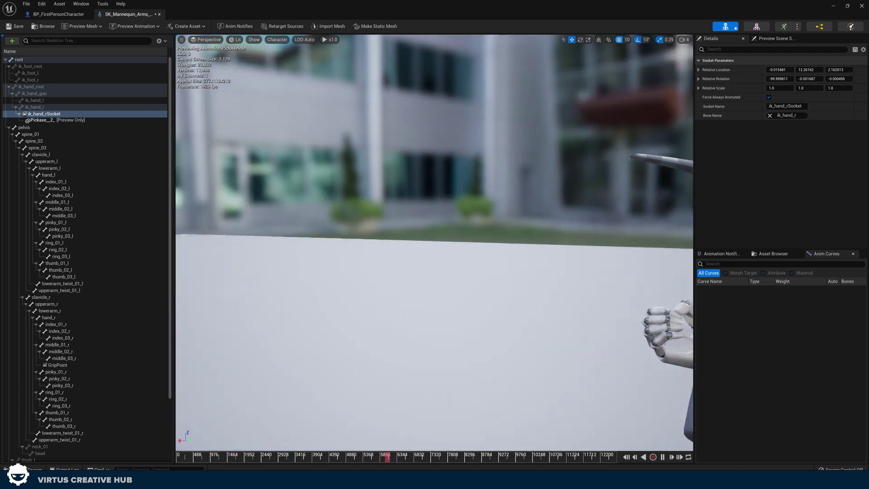
pyautogui.moveTo(438, 319); pyautogui.dragTo(483, 320, button='right')
pyautogui.moveTo(529, 317); pyautogui.dragTo(504, 317)
pyautogui.moveTo(505, 317); pyautogui.dragTo(550, 290, button='right')
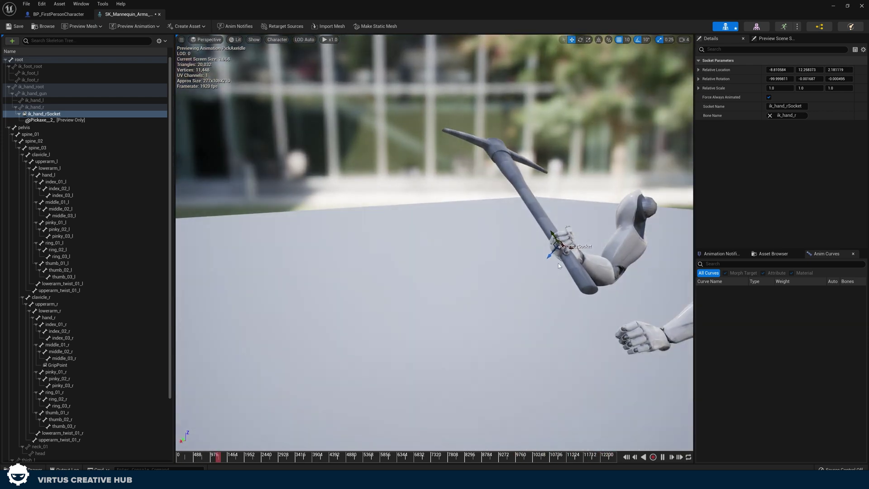
pyautogui.moveTo(546, 257); pyautogui.dragTo(555, 247)
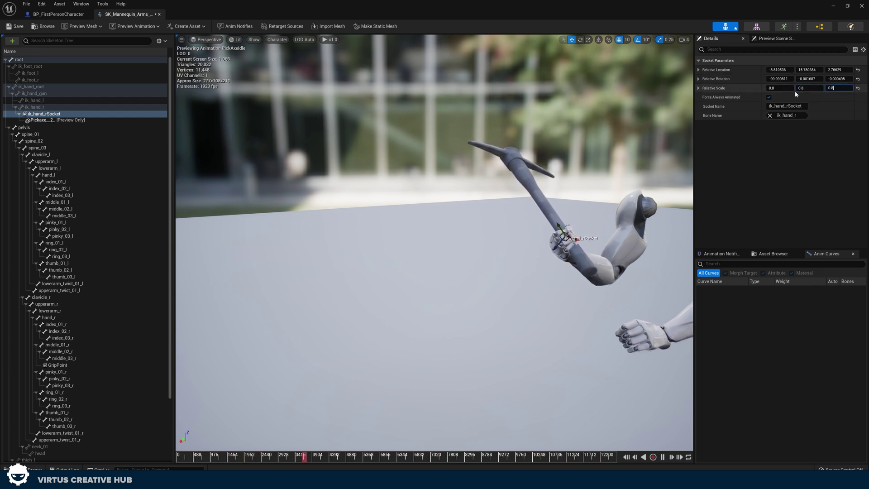
# Set the hand socket's relative scale to 0.8 on all three axes, check the grip, and save the skeleton.
pyautogui.moveTo(495, 233); pyautogui.dragTo(498, 208, button='right')
pyautogui.scroll(6, 435, 242)
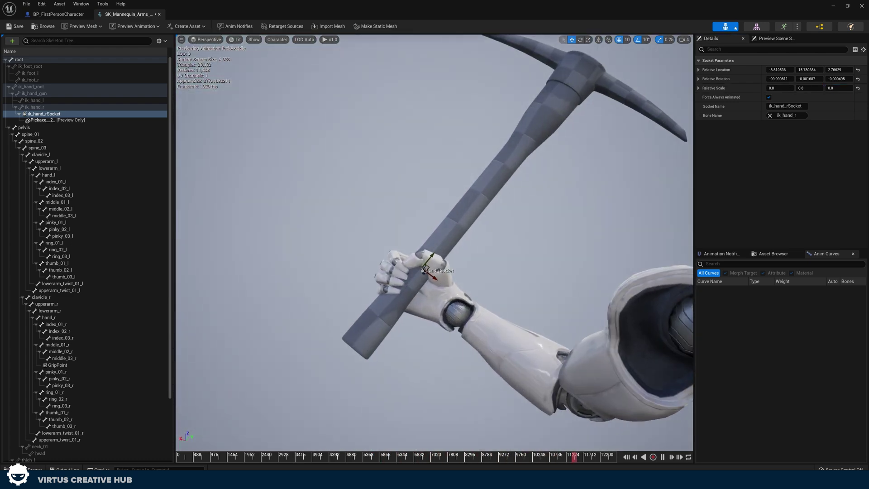
pyautogui.moveTo(434, 243); pyautogui.dragTo(334, 154, button='right')
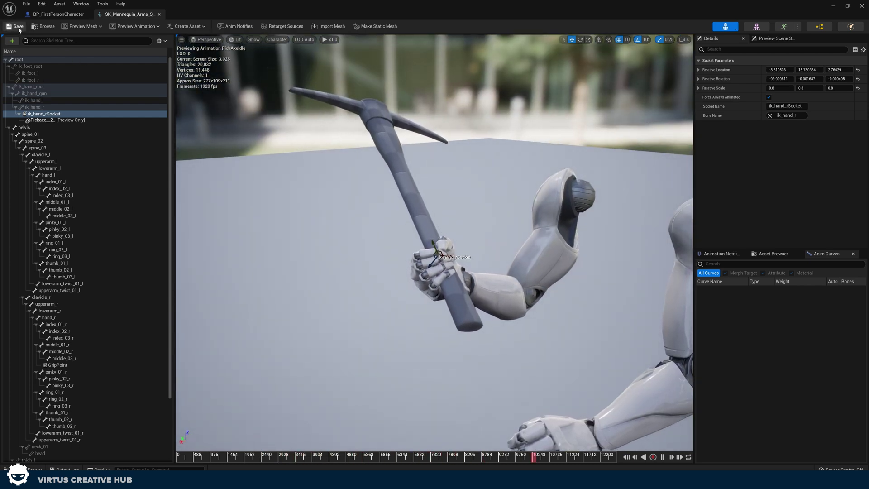
pyautogui.moveTo(381, 165); pyautogui.dragTo(335, 126, button='right')
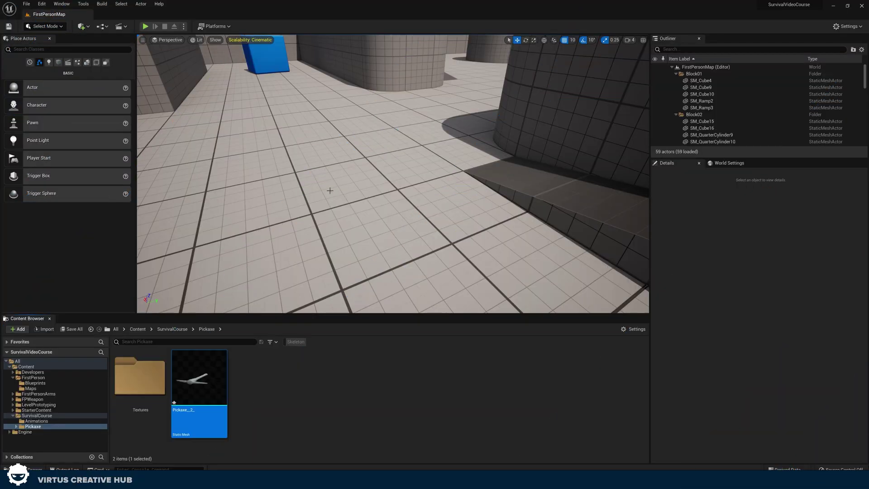
# Open BP_FirstPersonCharacter from the FirstPerson Blueprints folder and set the Pickaxe component's parent socket to ik_hand_rSocket.
pyautogui.click(36, 378)
pyautogui.doubleClick(128, 386)
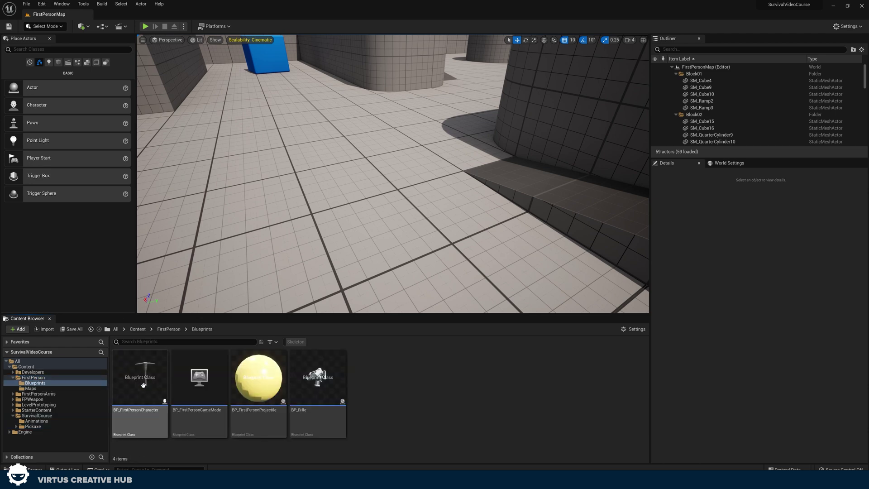
pyautogui.doubleClick(133, 387)
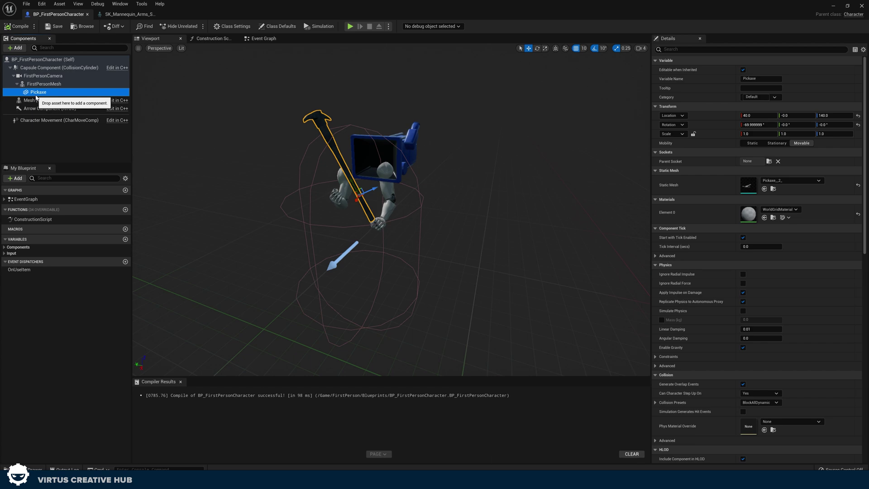
pyautogui.click(769, 162)
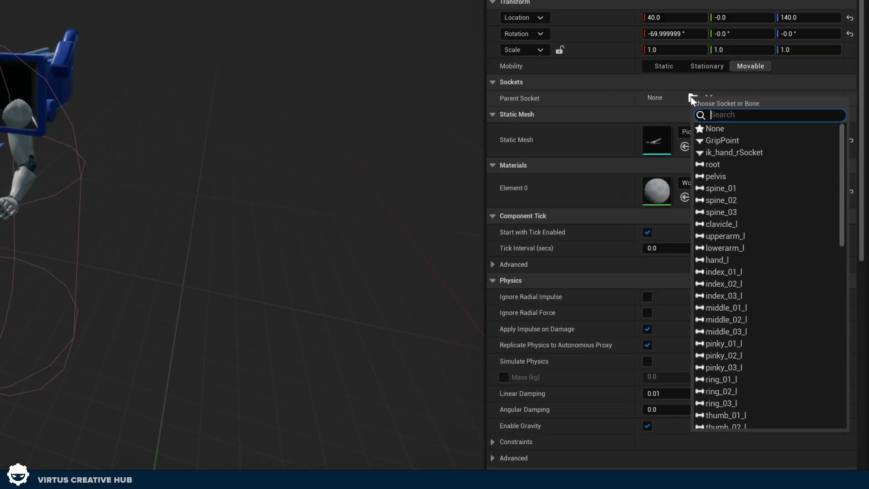
pyautogui.click(726, 153)
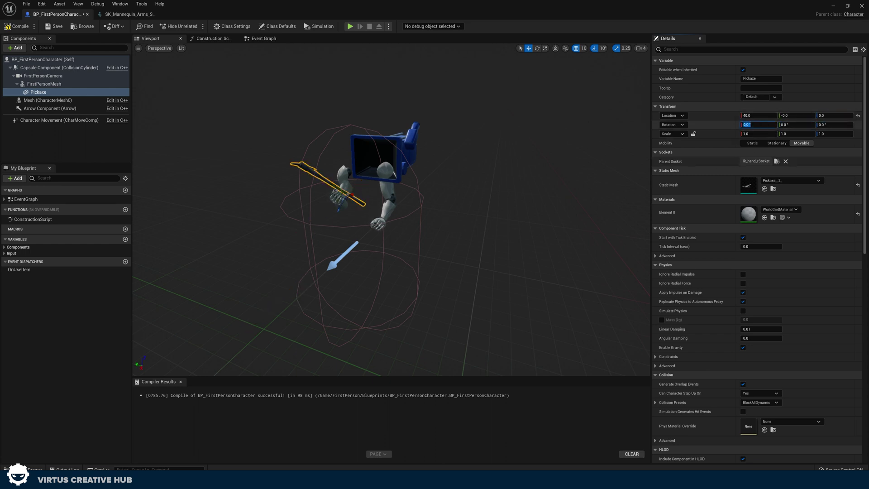
# Set the Pickaxe component's location and rotation to 0 on all axes, and compile the character blueprint.
pyautogui.scroll(6, 432, 203)
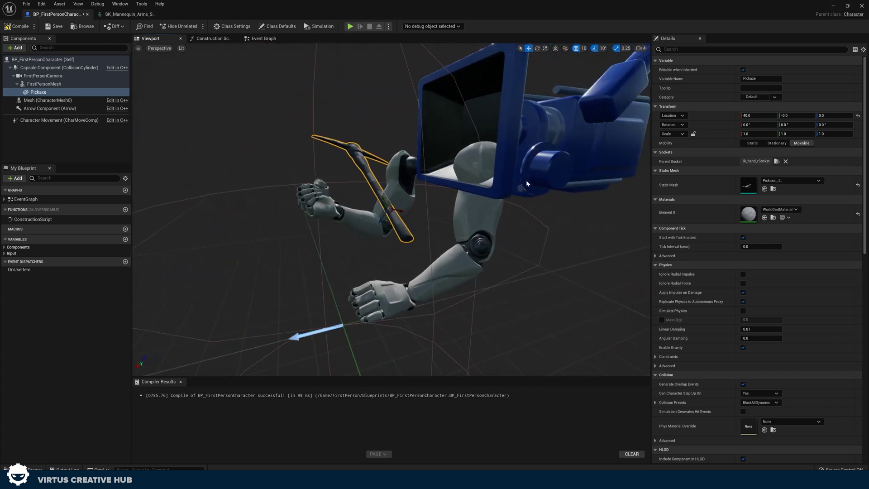
pyautogui.press('Return')
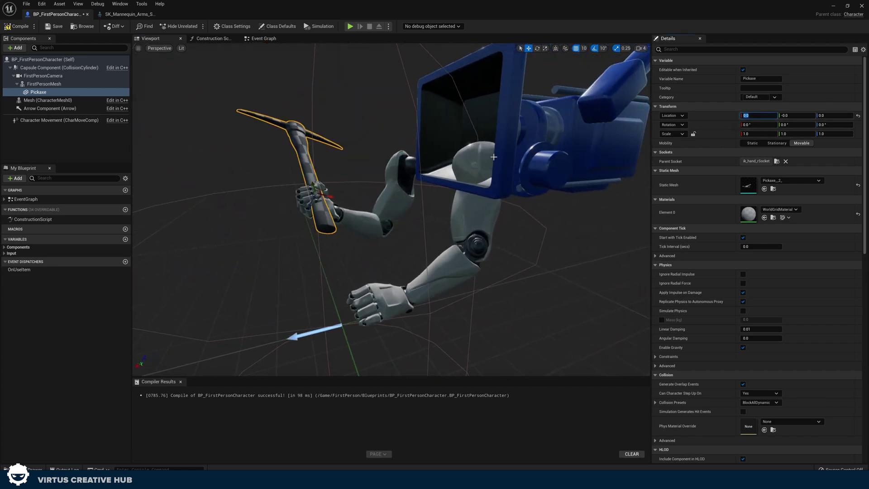
pyautogui.press('f')
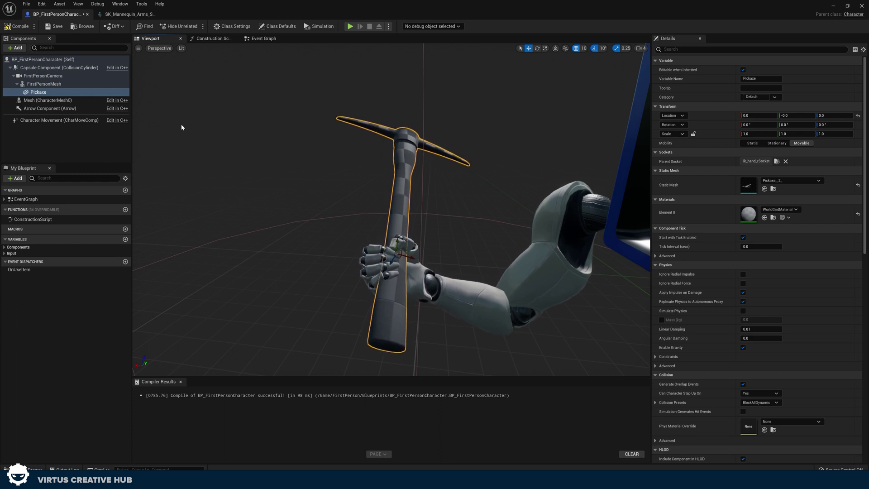
pyautogui.click(14, 26)
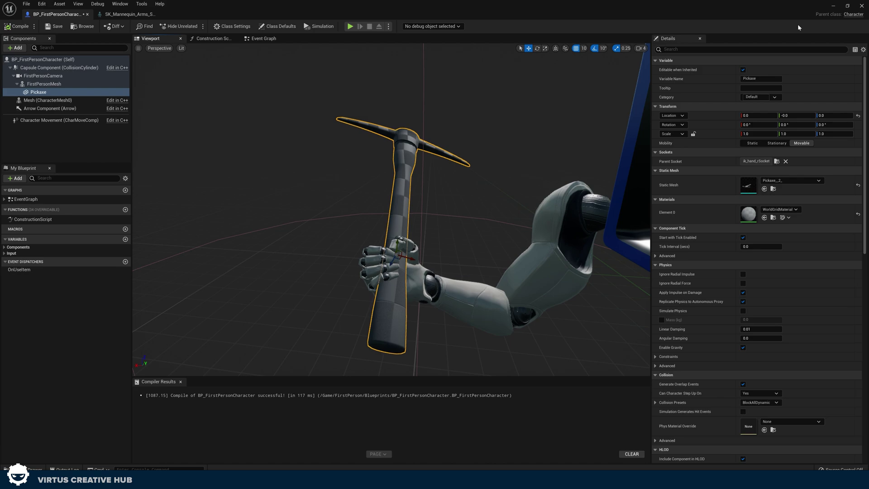
# Play-test the level to check how the pickaxe is held in first-person view, and stop the session.
pyautogui.click(834, 7)
pyautogui.click(145, 26)
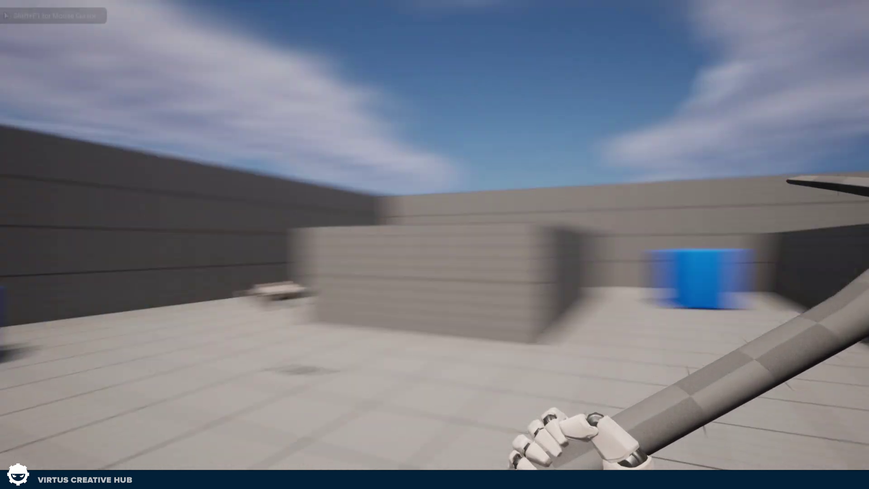
pyautogui.press('Escape')
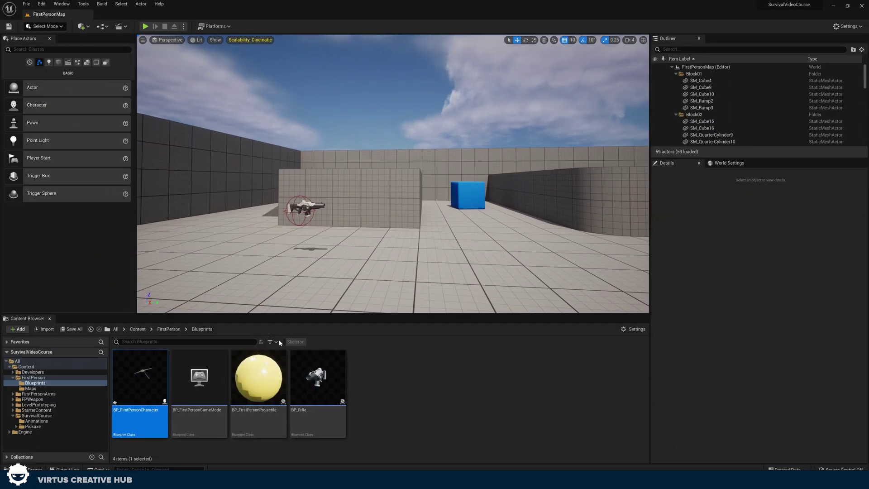
# Reopen SK_Mannequin_Arms_Skeleton using the Skeleton filter on Content, and rotate the hand socket to about -90, 0, 0.
pyautogui.click(292, 341)
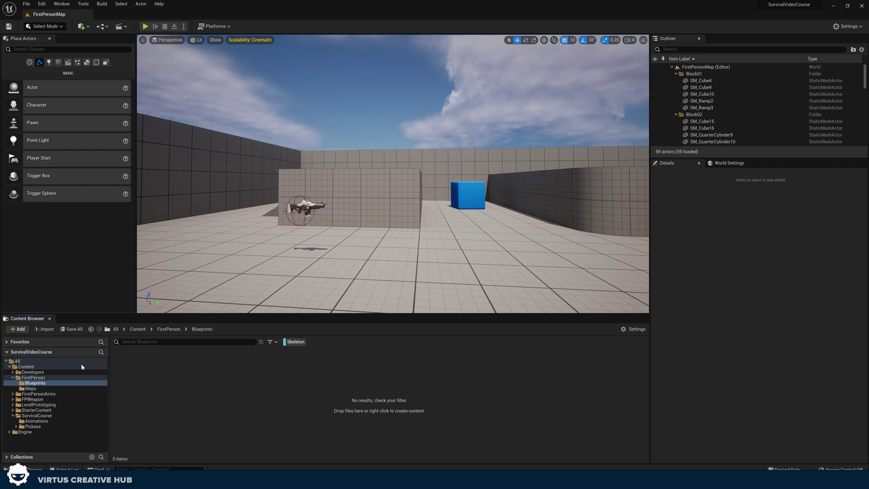
pyautogui.click(27, 366)
pyautogui.doubleClick(195, 383)
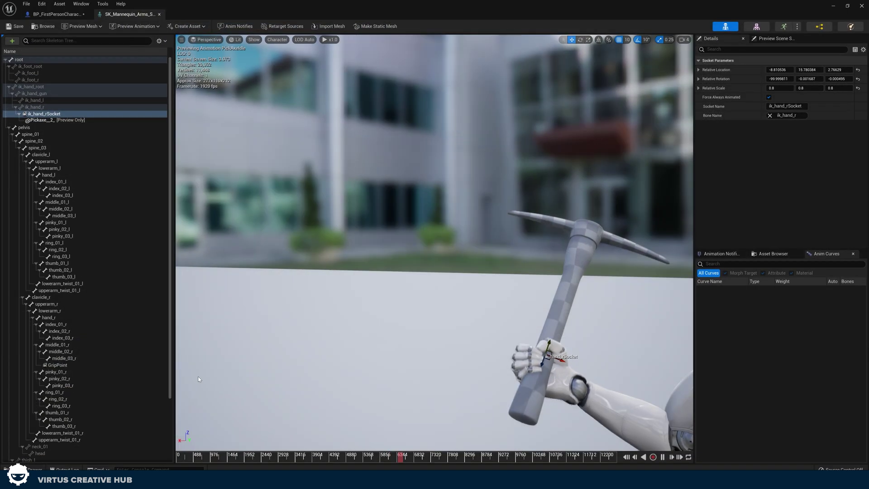
pyautogui.moveTo(375, 240); pyautogui.dragTo(420, 229)
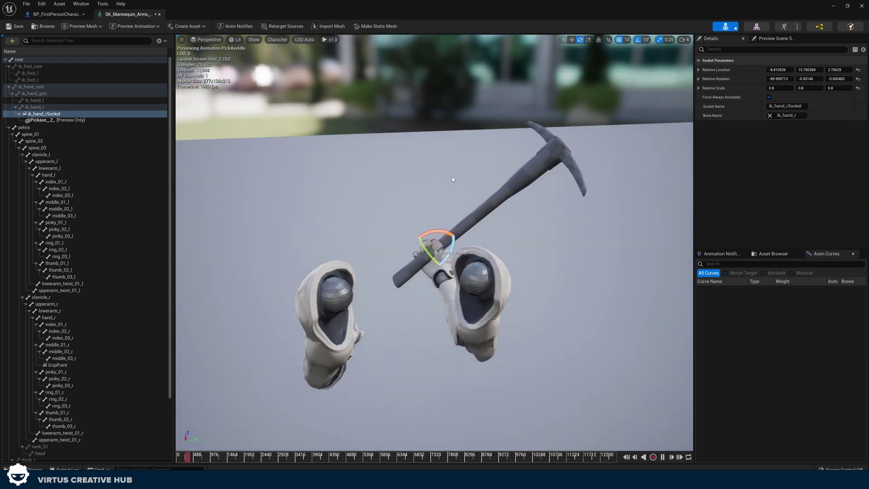
# Play the level again to check the pickaxe's new angle in the hand, and stop the session.
pyautogui.click(833, 7)
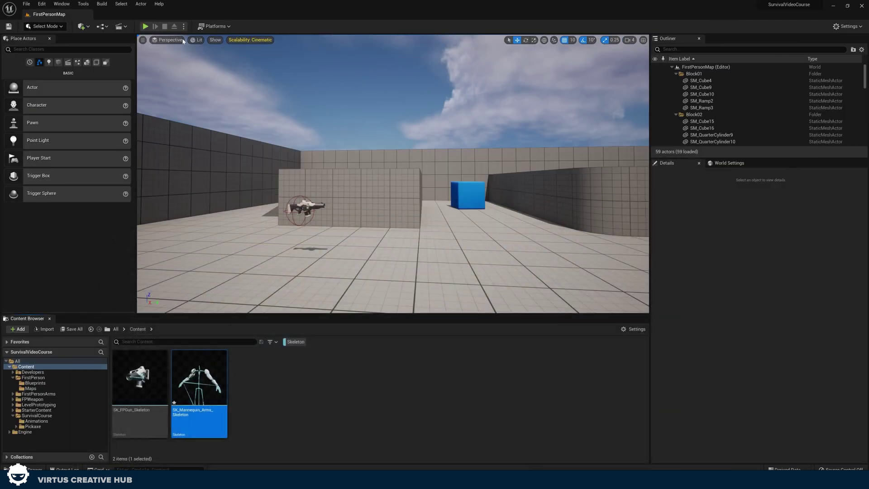
pyautogui.click(146, 28)
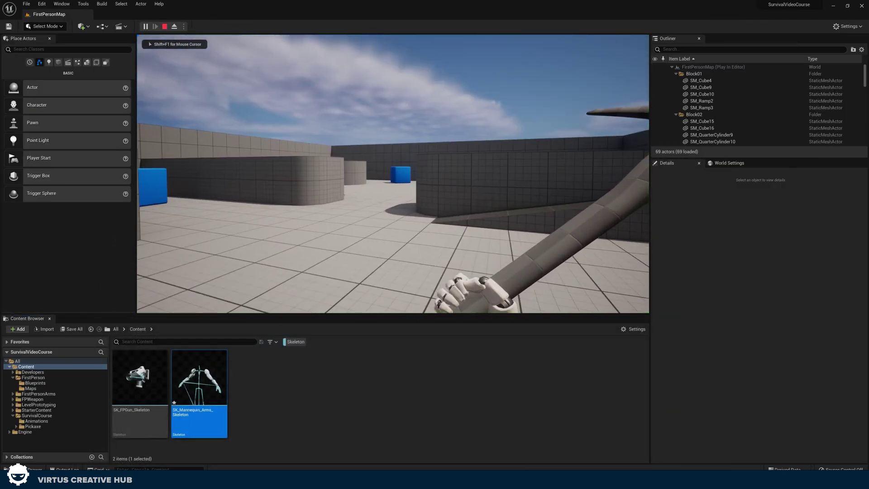
pyautogui.press('Escape')
# Adjust the skeleton's hand socket to a relative rotation of about -70, 0, 0 with a slight position shift, and play-test the pickaxe.
pyautogui.doubleClick(199, 390)
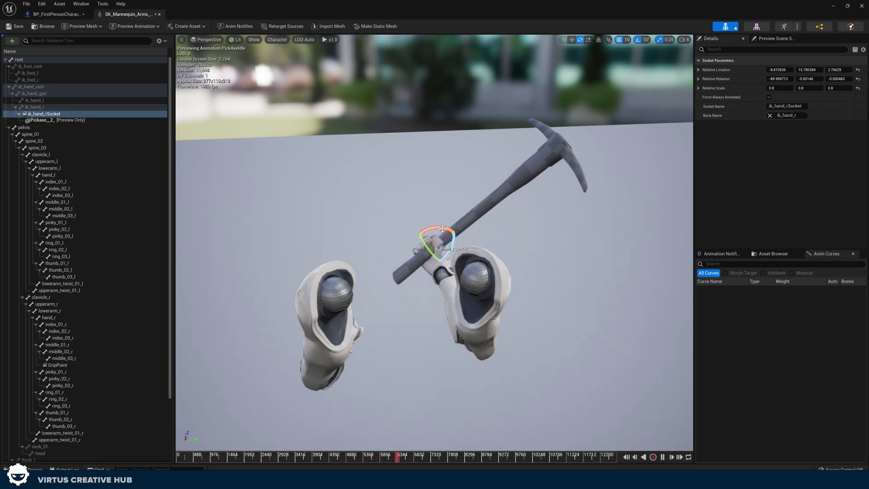
pyautogui.moveTo(452, 260); pyautogui.dragTo(453, 255)
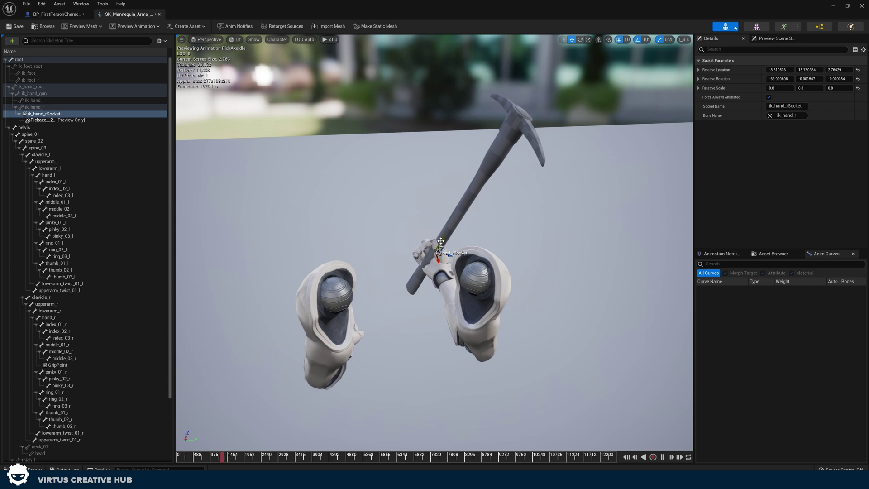
pyautogui.moveTo(440, 241); pyautogui.dragTo(436, 247)
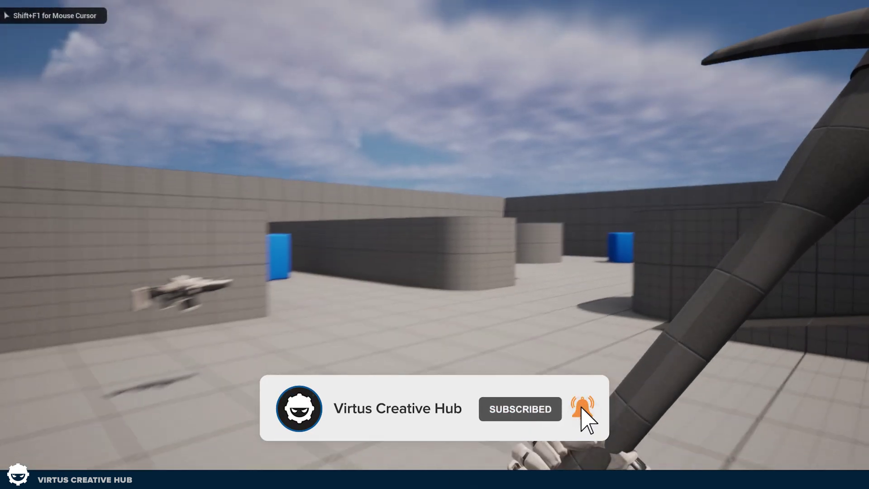
pyautogui.press('Escape')
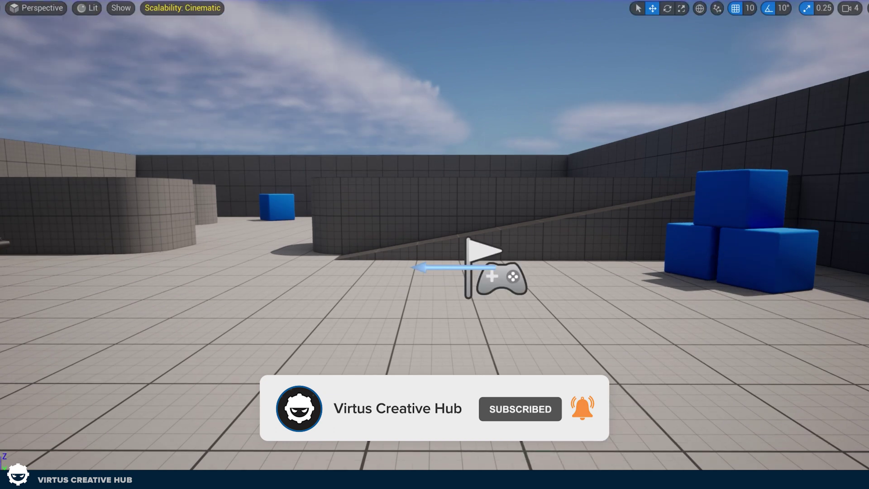